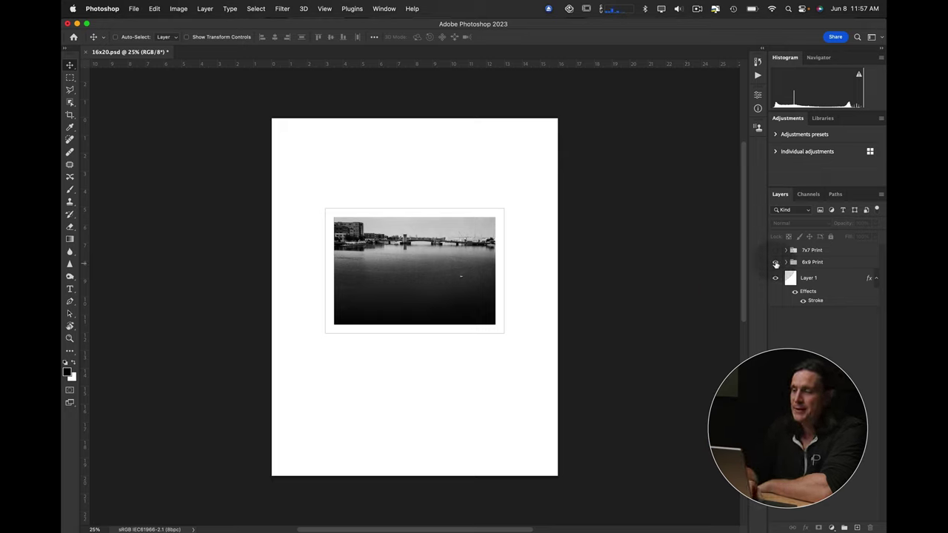
Compare the 7x7 Print and 6x9 Print layouts by toggling their groups' visibility, ending with only 6x9 Print shown.
{"action": "left_click", "coordinate": [775, 262]}
{"action": "left_click", "coordinate": [776, 250]}
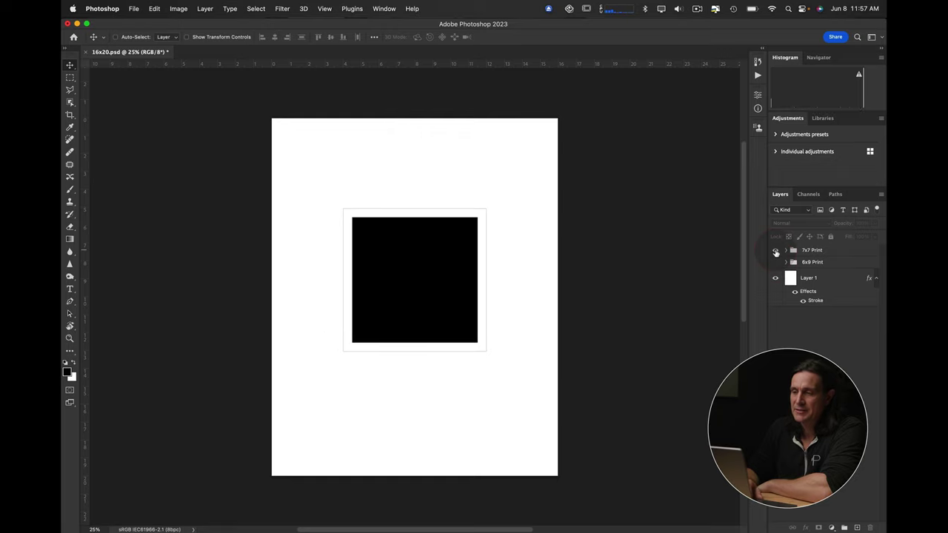
{"action": "left_click", "coordinate": [775, 262]}
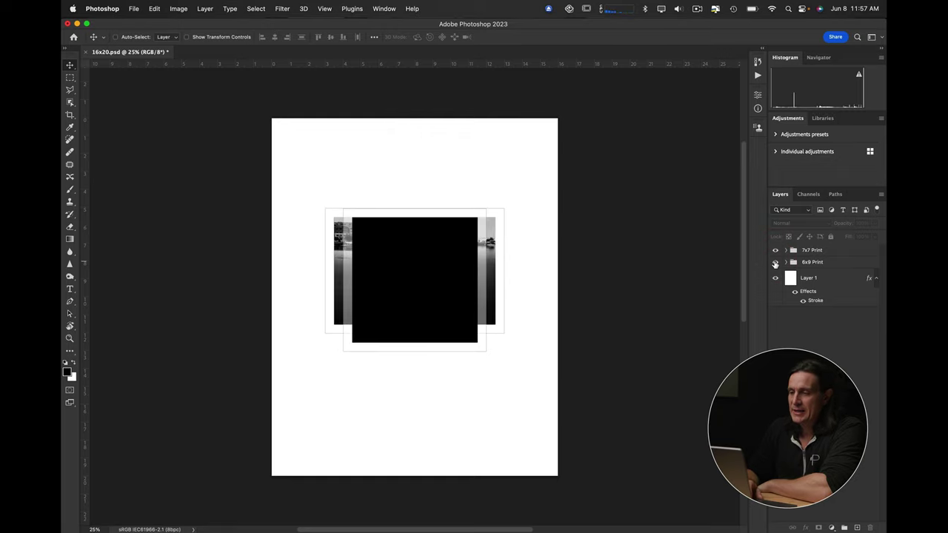
{"action": "left_click", "coordinate": [775, 263]}
{"action": "left_click", "coordinate": [775, 250]}
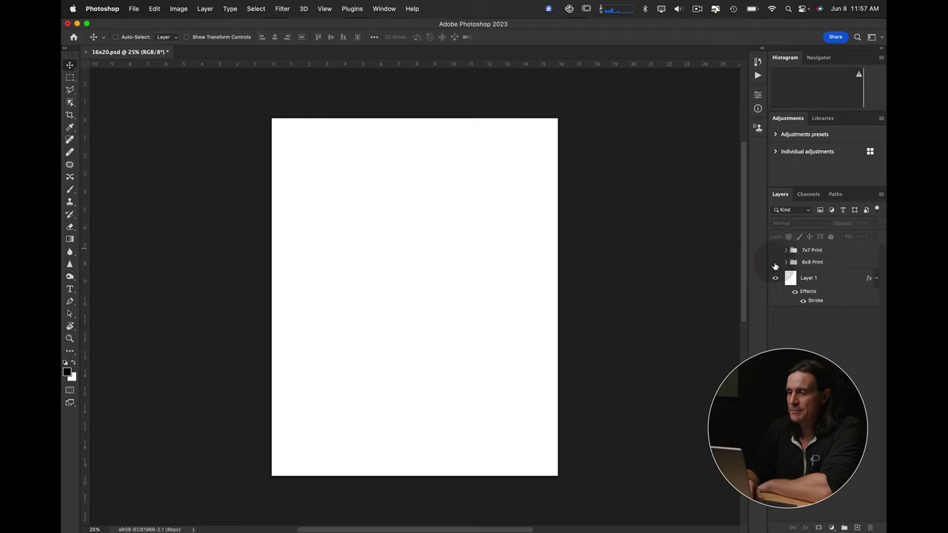
{"action": "left_click", "coordinate": [775, 262]}
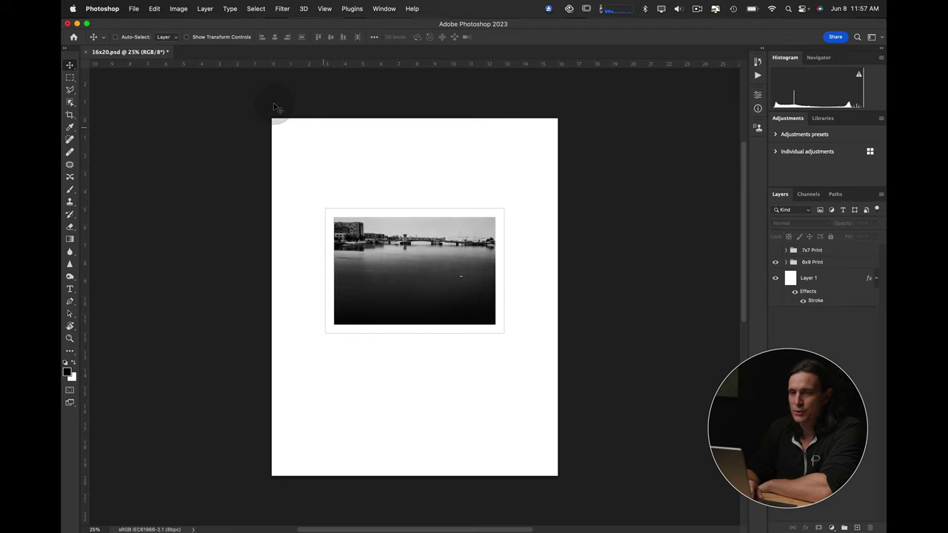
Create a new white document 16 inches wide and 20 inches high at 300 pixels/inch in RGB Color.
{"action": "left_click", "coordinate": [134, 9]}
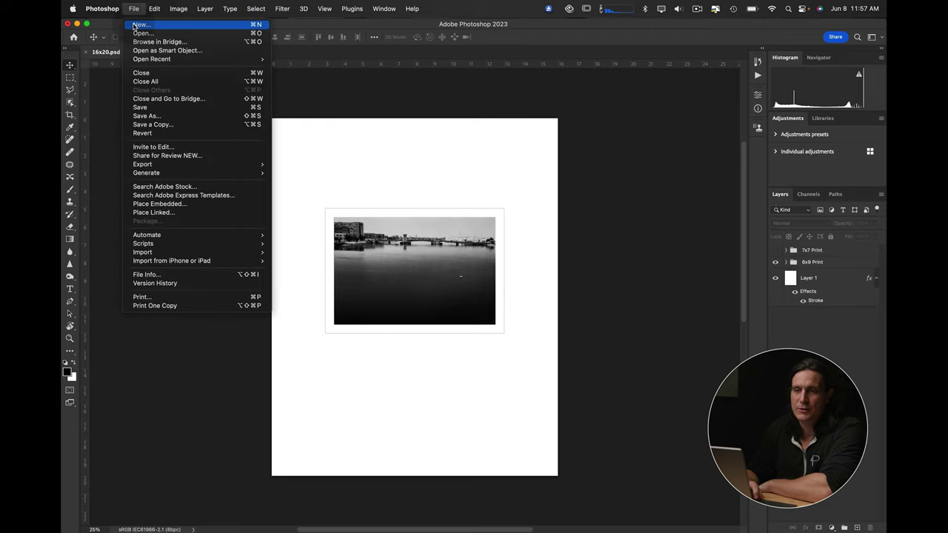
{"action": "left_click", "coordinate": [135, 26]}
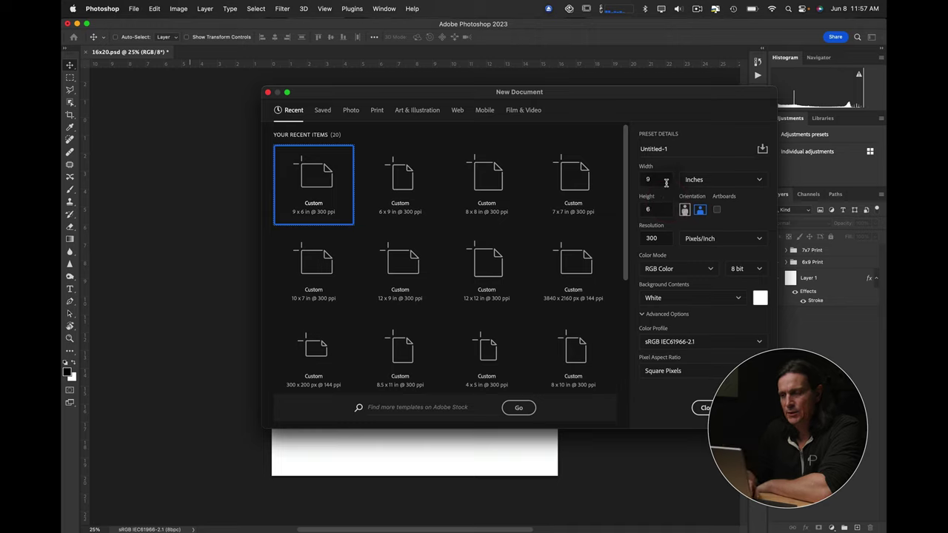
{"action": "left_click_drag", "start_coordinate": [661, 180], "coordinate": [636, 180]}
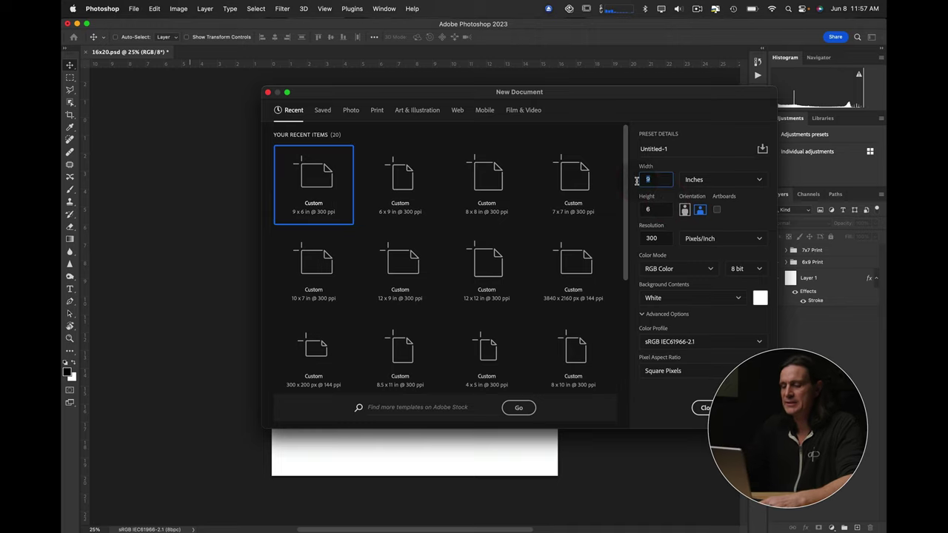
{"action": "type", "text": "16"}
{"action": "key", "text": "Tab"}
{"action": "type", "text": "10"}
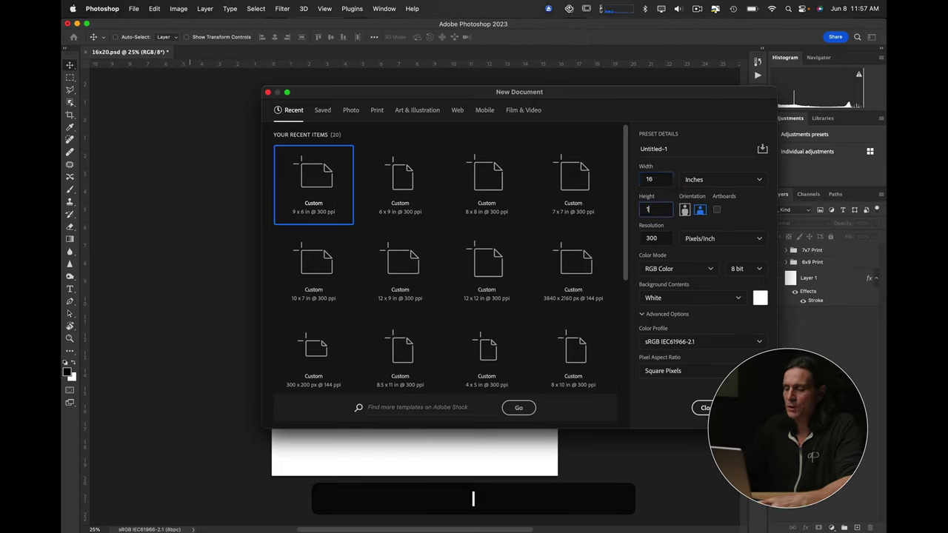
{"action": "key", "text": "BackSpace"}
{"action": "key", "text": "BackSpace"}
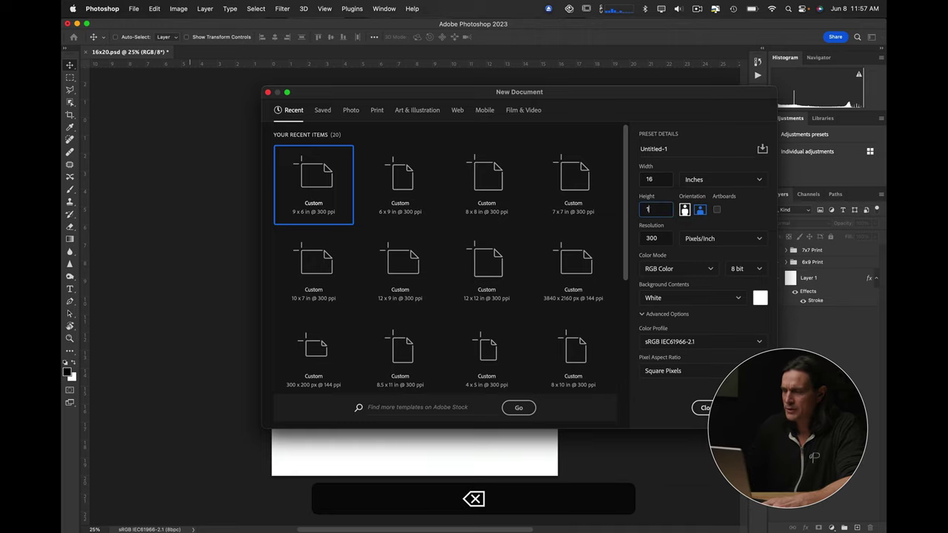
{"action": "type", "text": "20"}
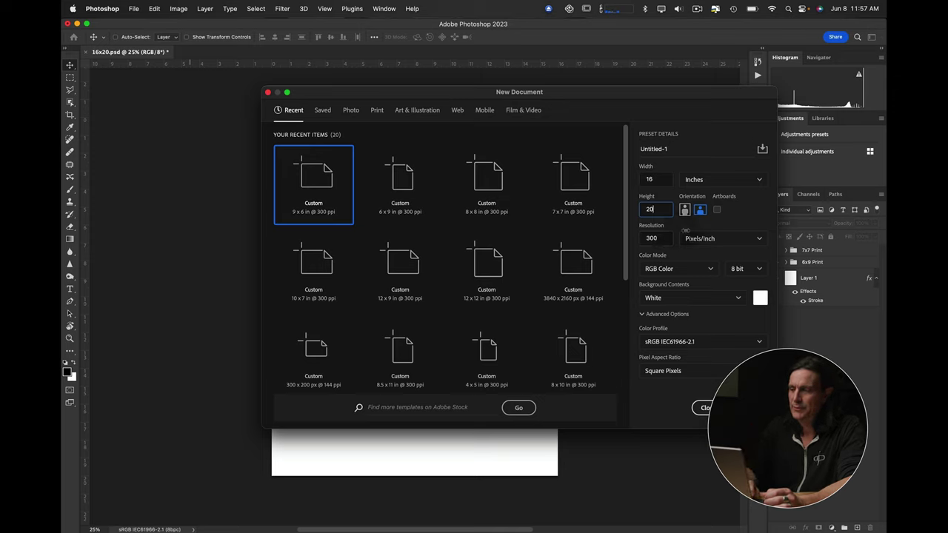
{"action": "left_click", "coordinate": [738, 221]}
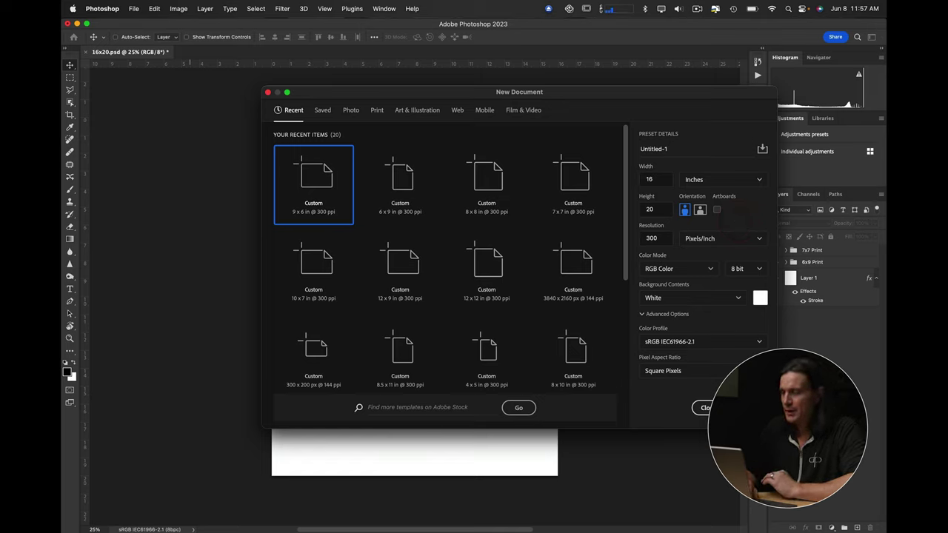
{"action": "key", "text": "Return"}
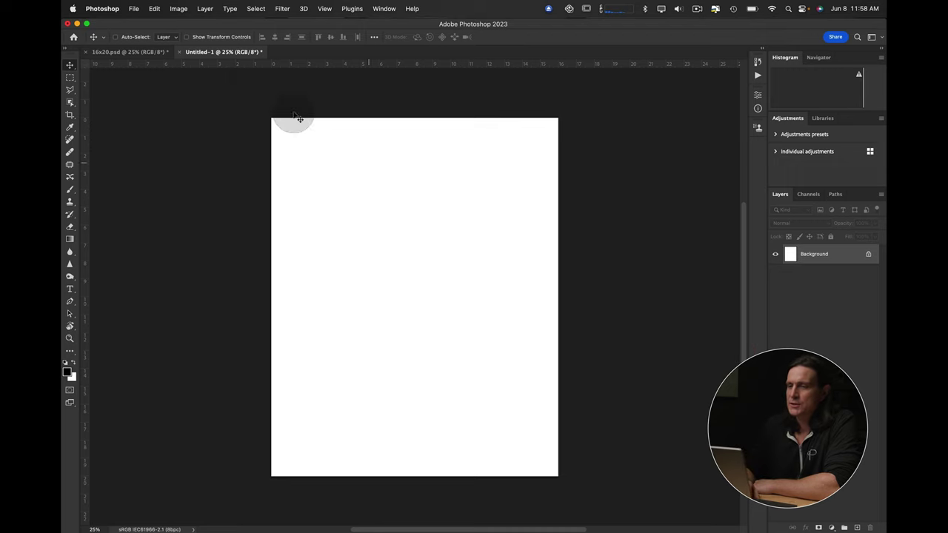
Create another new white document measuring 7 x 7 inches at 300 pixels/inch.
{"action": "left_click", "coordinate": [133, 8]}
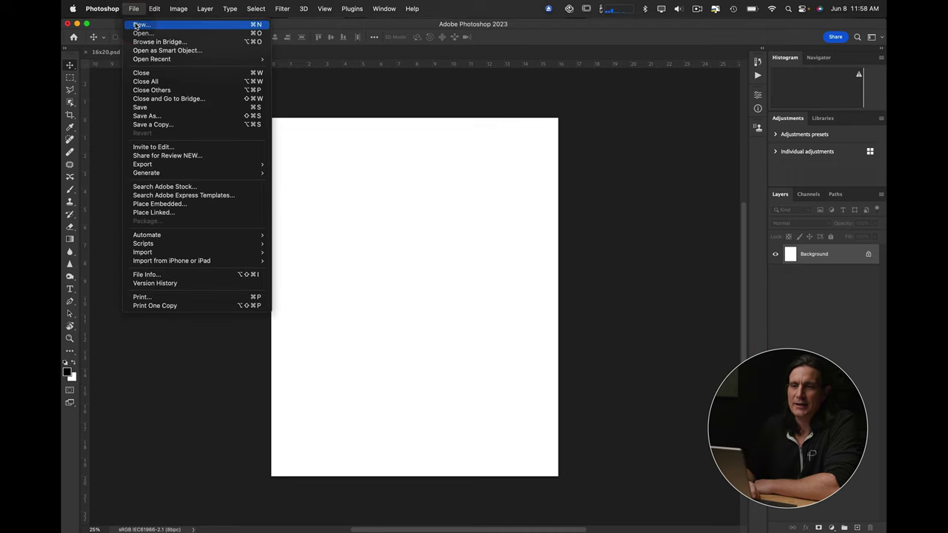
{"action": "left_click", "coordinate": [136, 26]}
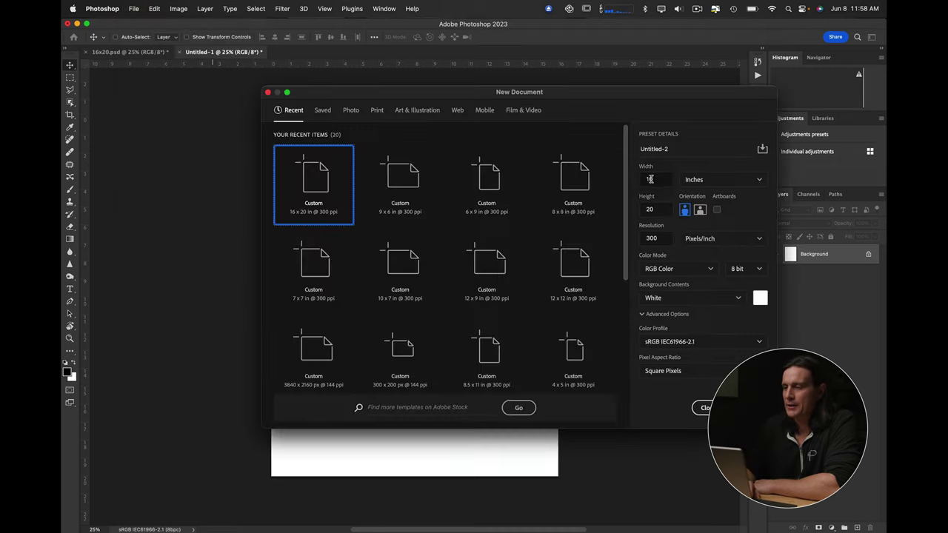
{"action": "double_click", "coordinate": [659, 180]}
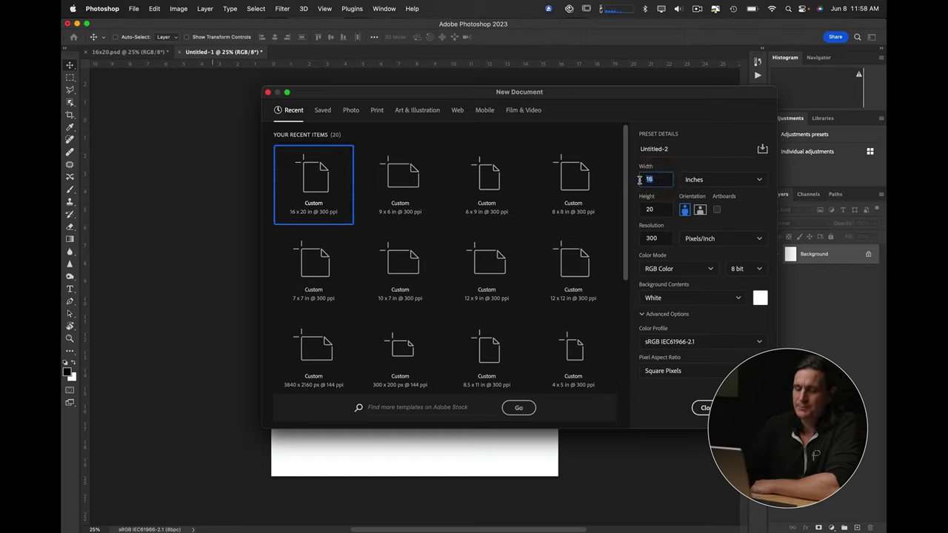
{"action": "type", "text": "7"}
{"action": "key", "text": "Tab"}
{"action": "type", "text": "7"}
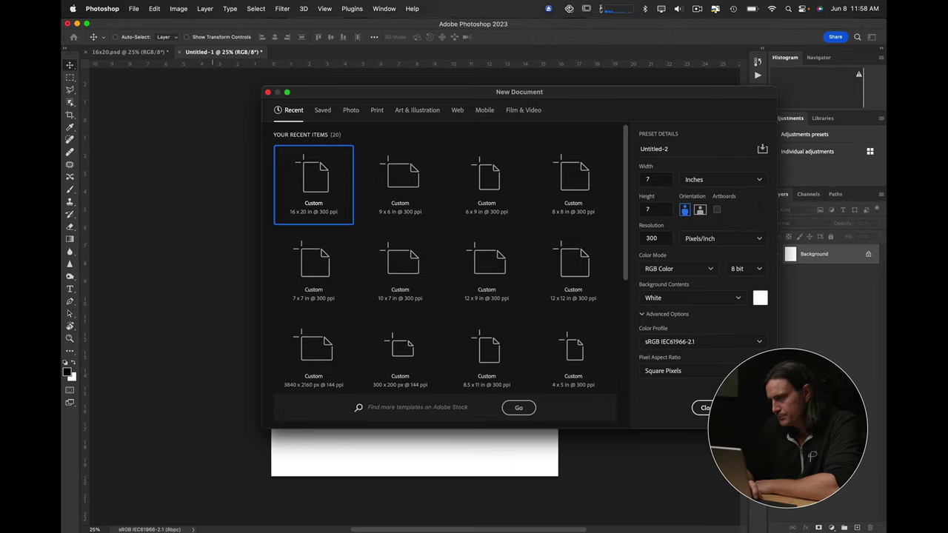
{"action": "key", "text": "Return"}
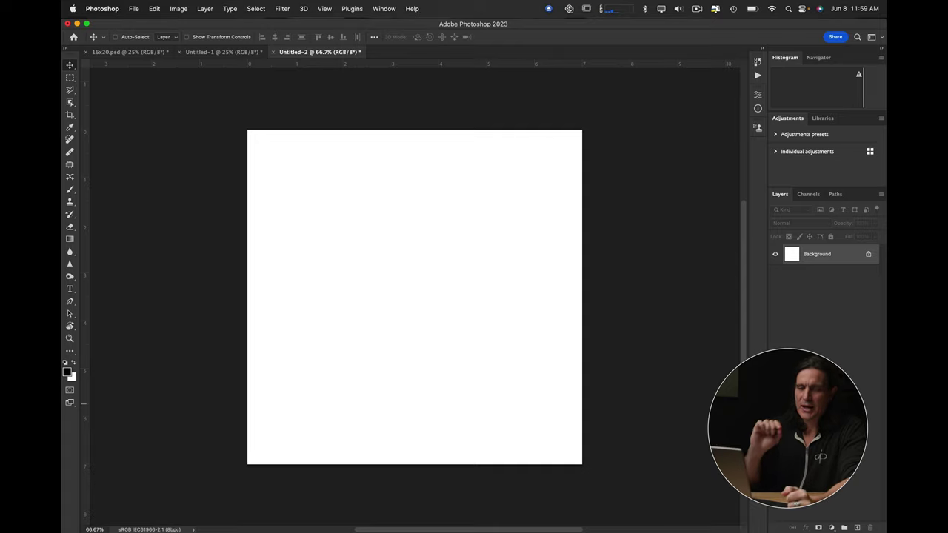
Fill the 7 x 7 inch document's Background with the default black foreground color.
{"action": "left_click", "coordinate": [506, 376]}
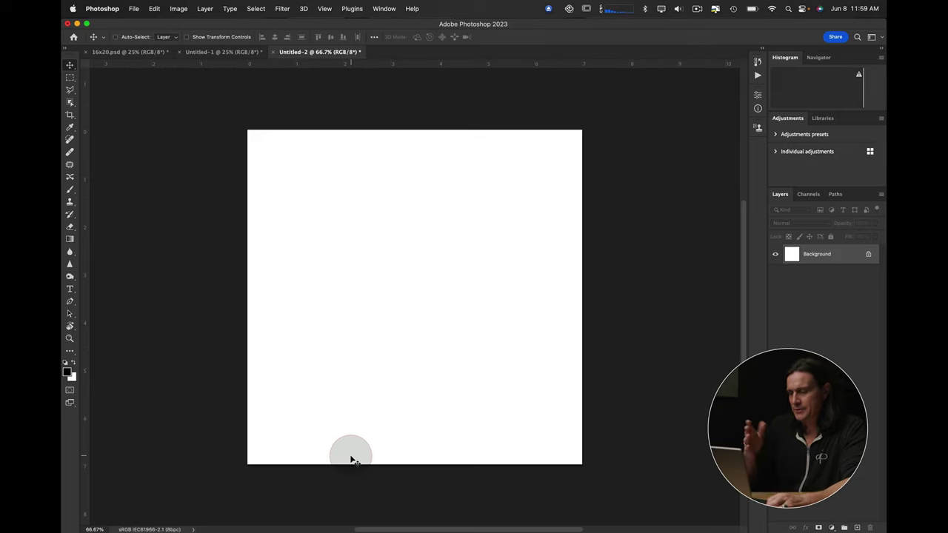
{"action": "key", "text": "alt"}
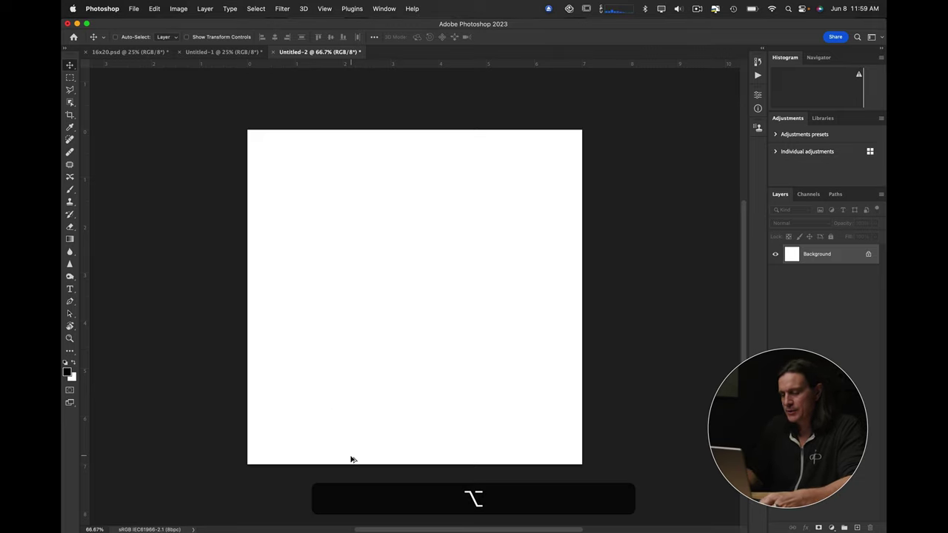
{"action": "key", "text": "alt+BackSpace"}
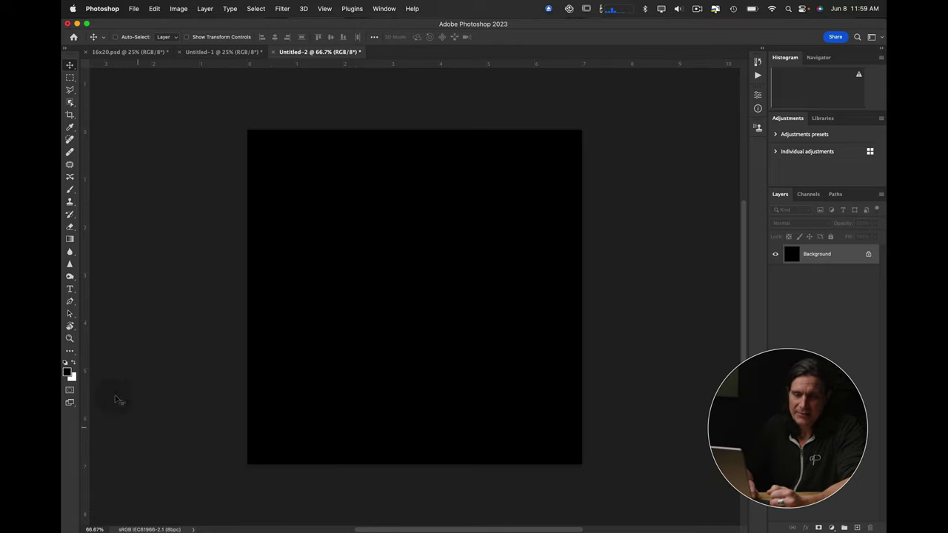
{"action": "key", "text": "d"}
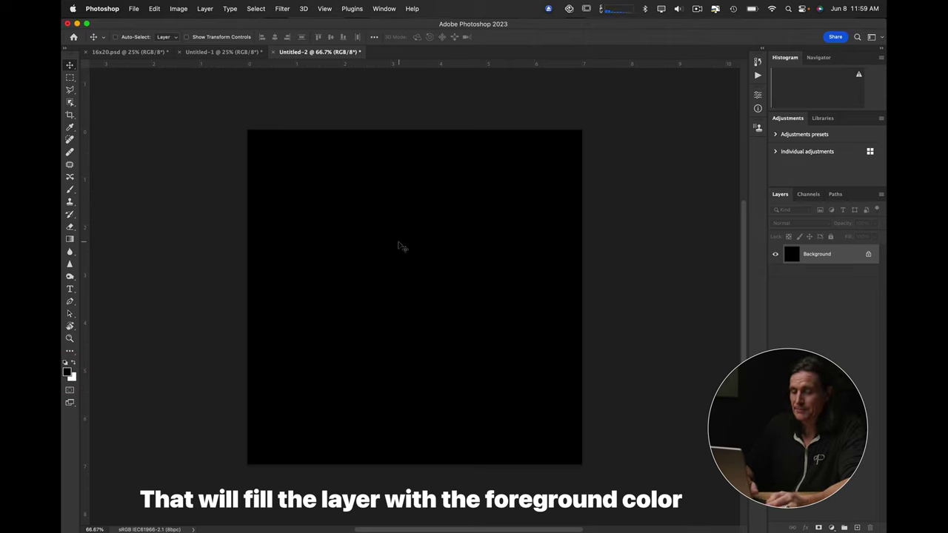
{"action": "key", "text": "alt+BackSpace"}
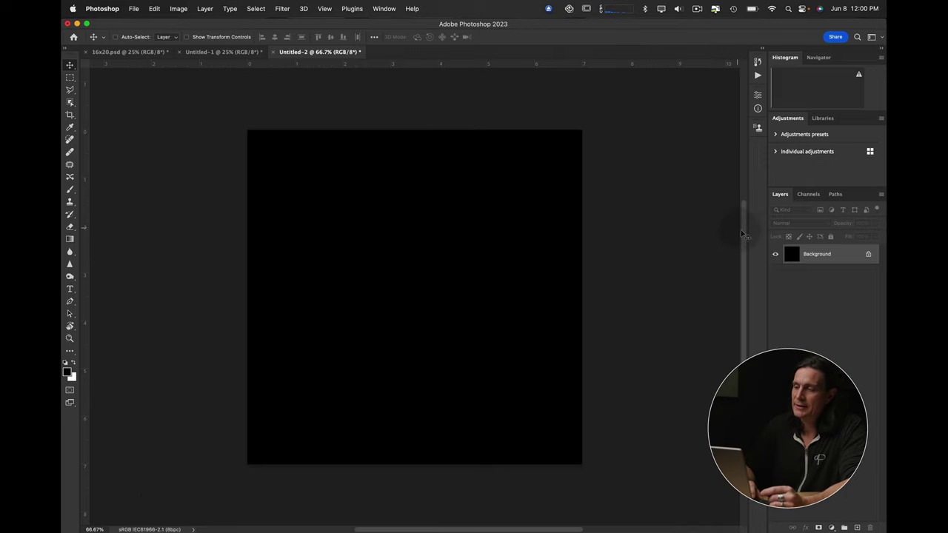
Convert the black Background into a regular layer and copy it, centered, into the 16 x 20 inch document Untitled-1.
{"action": "double_click", "coordinate": [828, 256]}
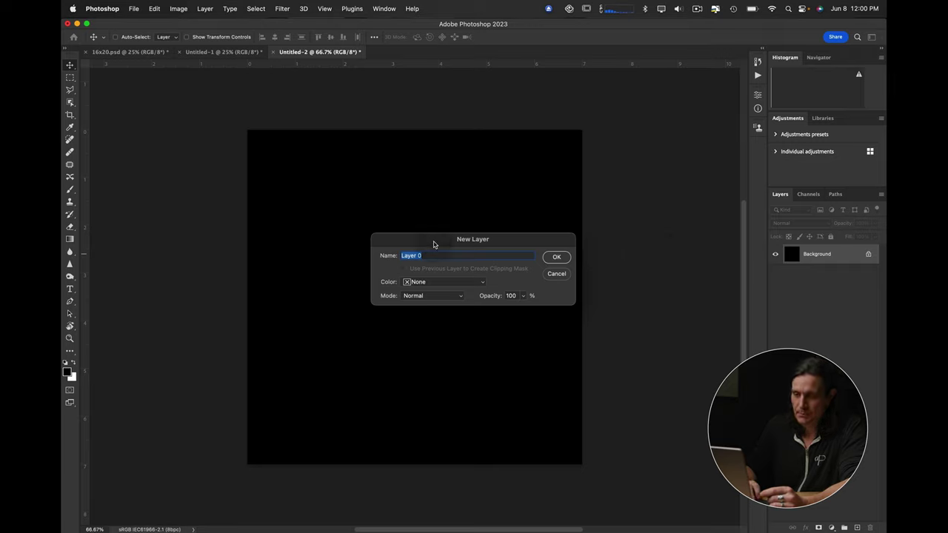
{"action": "left_click", "coordinate": [555, 259]}
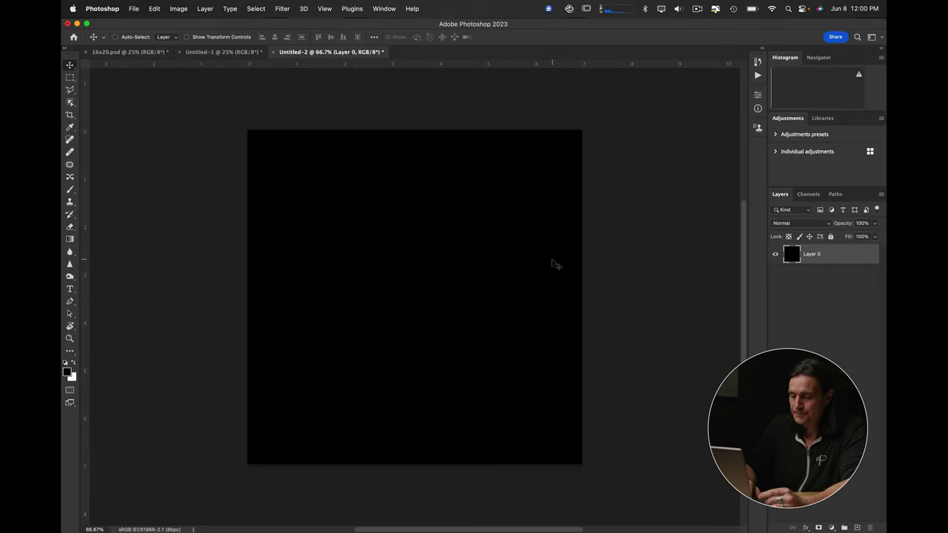
{"action": "key", "text": "v"}
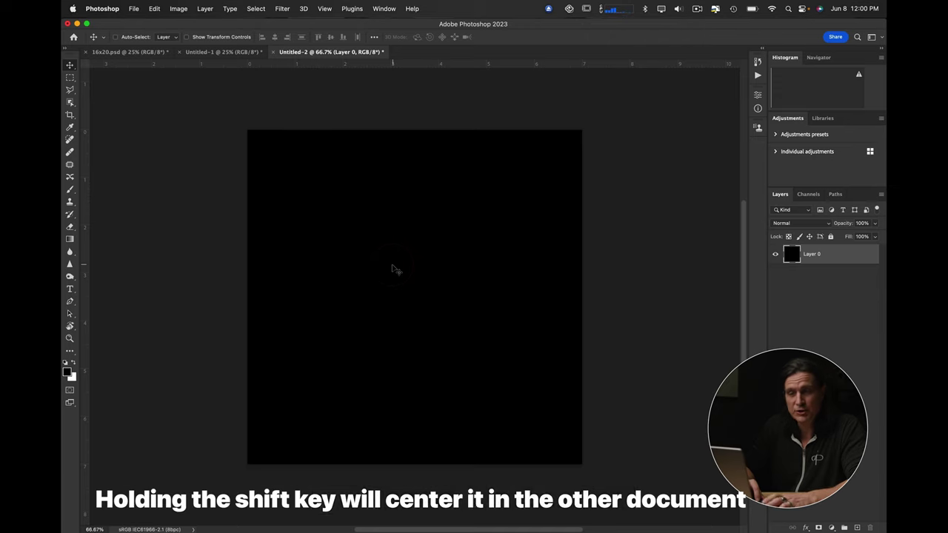
{"action": "left_click_drag", "start_coordinate": [395, 270], "coordinate": [418, 317]}
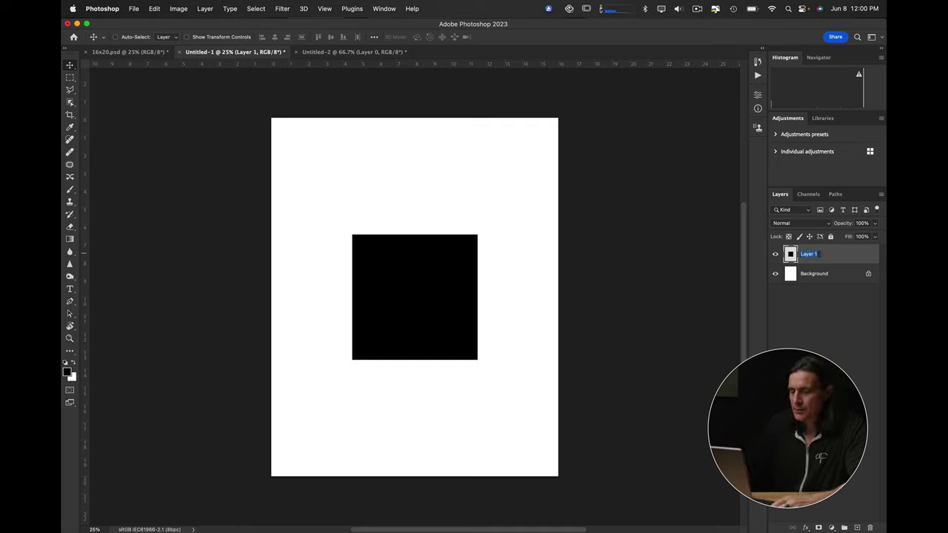
Rename the black square's layer in the 16 x 20 inch document to "7x7 inch print".
{"action": "type", "text": "7x7 in"}
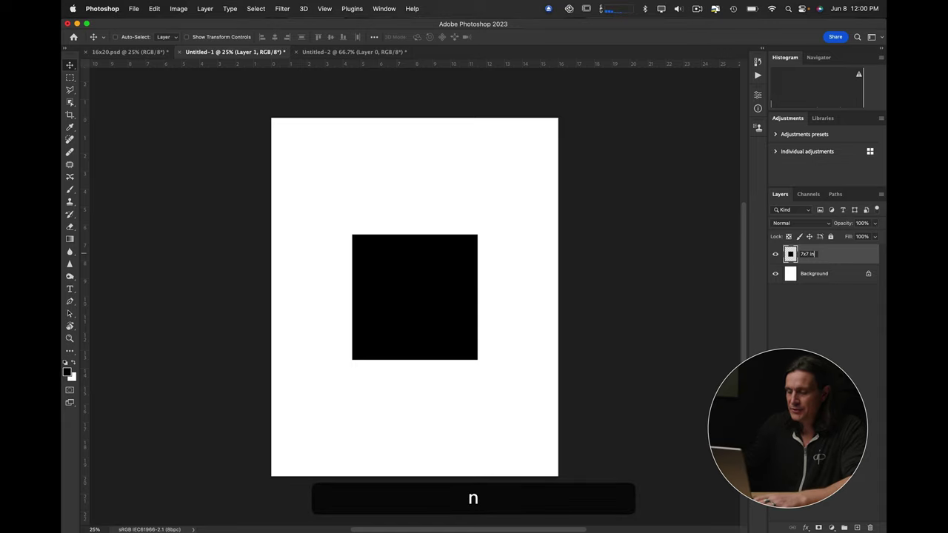
{"action": "type", "text": "ch print"}
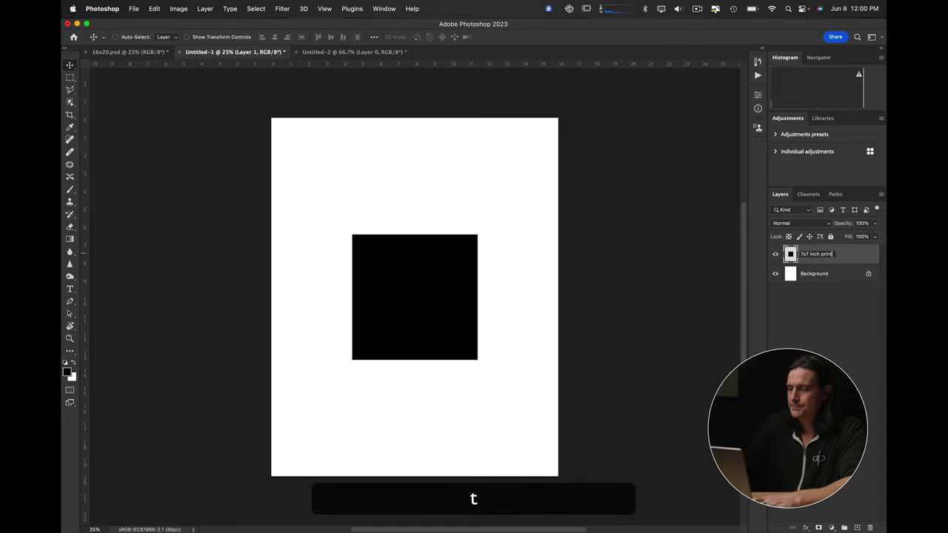
{"action": "left_click", "coordinate": [849, 312]}
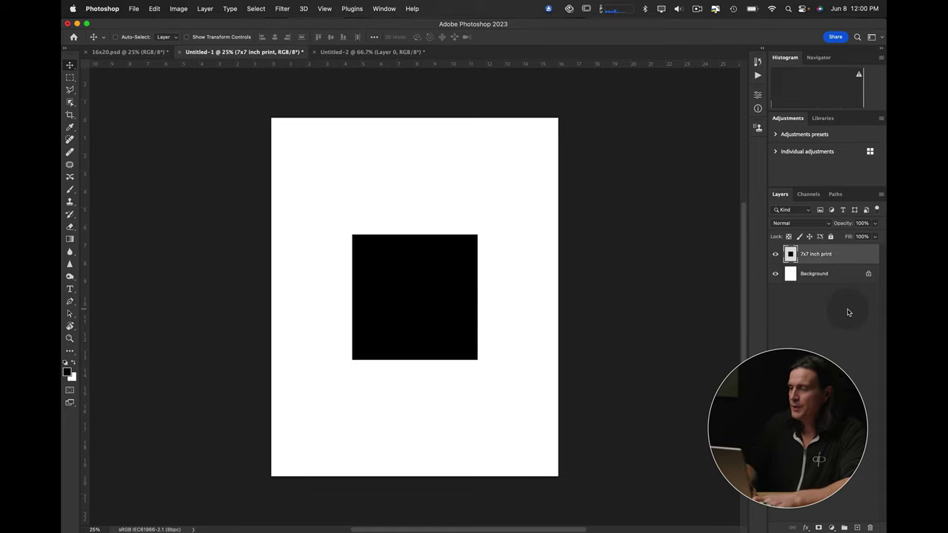
{"action": "left_click", "coordinate": [842, 254]}
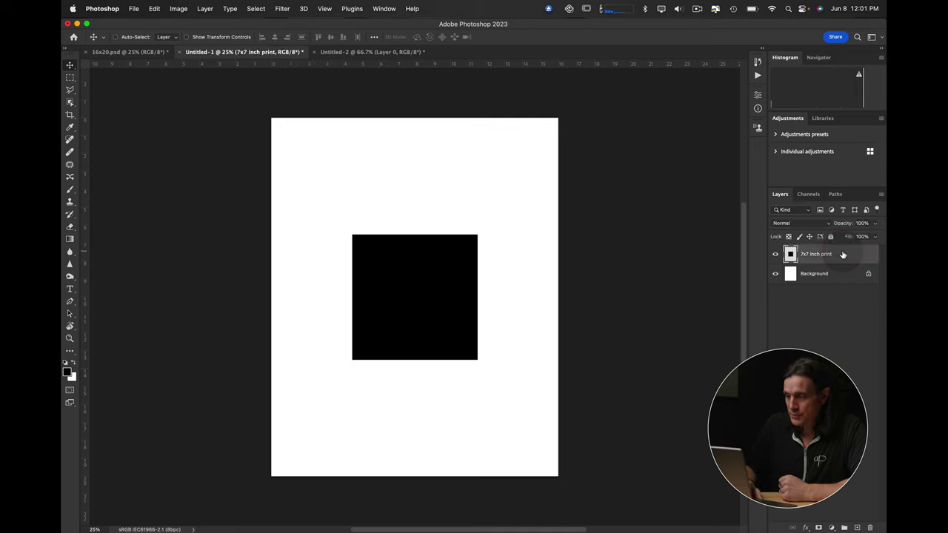
{"action": "left_click", "coordinate": [413, 189]}
{"action": "left_click", "coordinate": [480, 324]}
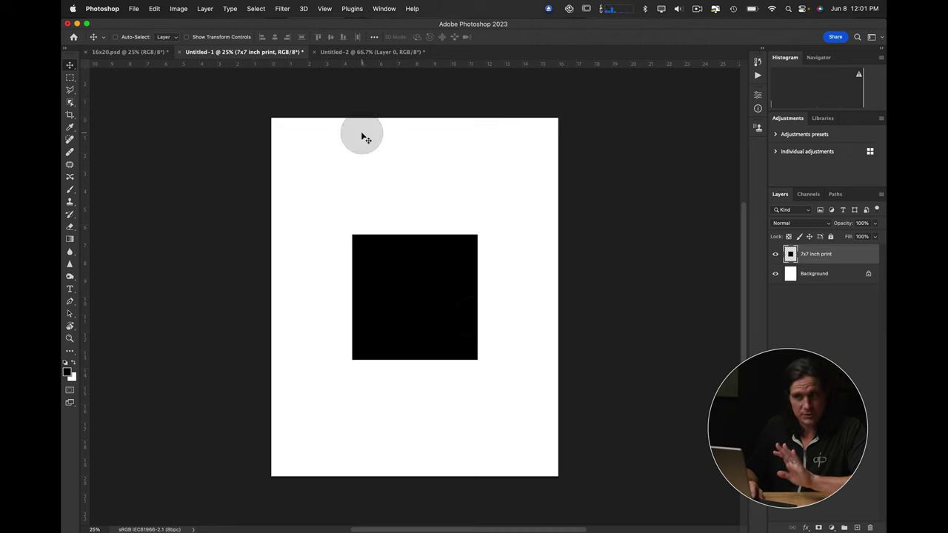
Create a new white document measuring 8 x 8 inches at 300 pixels/inch.
{"action": "left_click", "coordinate": [133, 8]}
{"action": "left_click", "coordinate": [137, 24]}
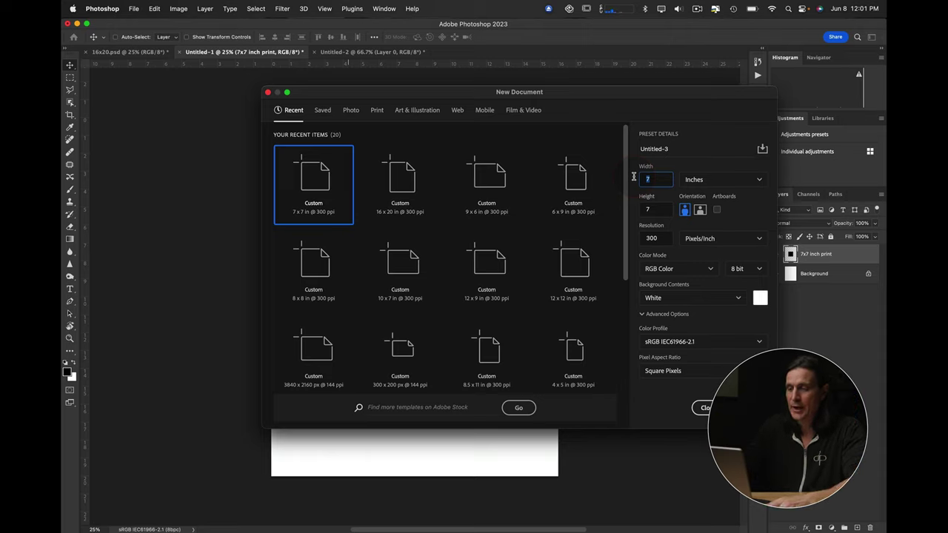
{"action": "type", "text": "8"}
{"action": "key", "text": "Tab"}
{"action": "type", "text": "8"}
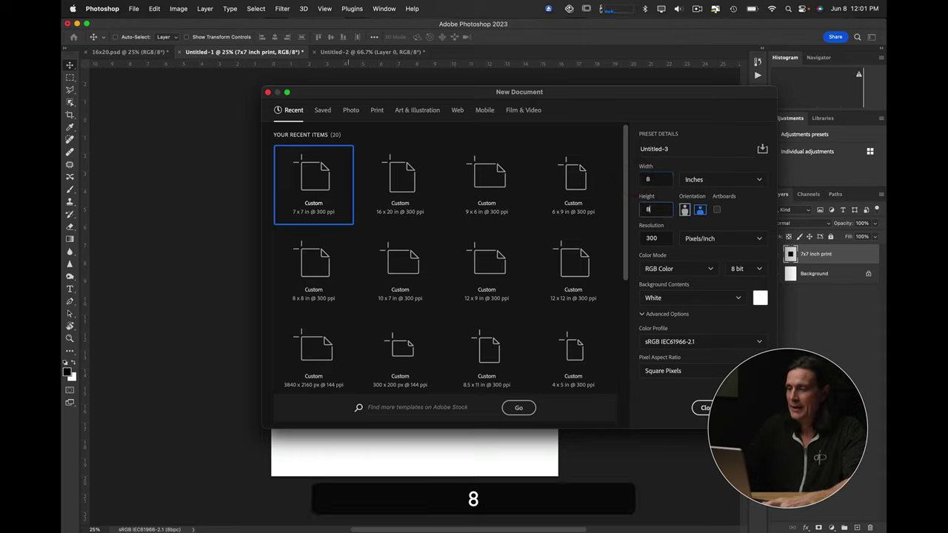
{"action": "key", "text": "Return"}
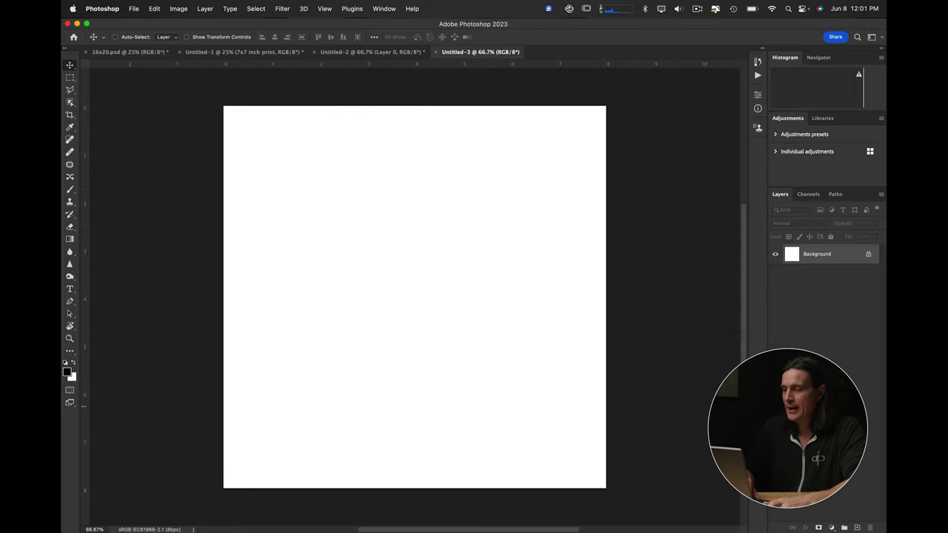
Convert the 8 x 8 inch document's Background into a regular layer and copy it, centered, into the 16 x 20 inch document Untitled-1.
{"action": "double_click", "coordinate": [811, 256]}
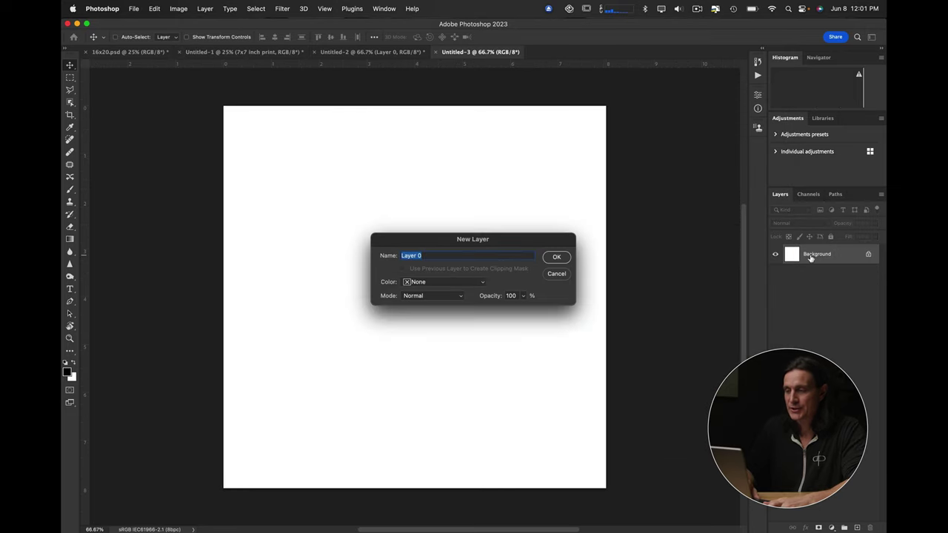
{"action": "left_click", "coordinate": [556, 257]}
{"action": "left_click", "coordinate": [469, 263]}
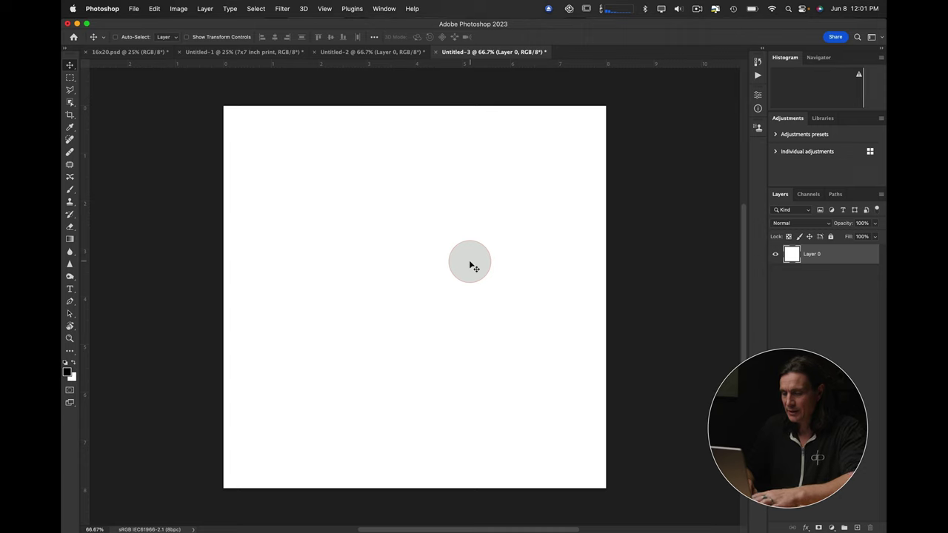
{"action": "mouse_move", "coordinate": [469, 263]}
{"action": "left_mouse_down"}
{"action": "mouse_move", "coordinate": [415, 311]}
{"action": "mouse_move", "coordinate": [271, 54]}
{"action": "left_mouse_up"}
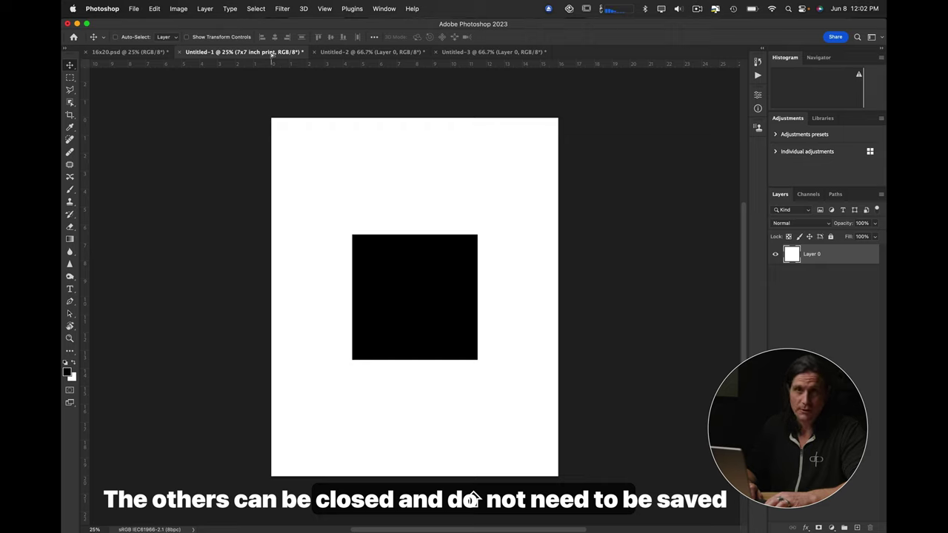
{"action": "left_click", "coordinate": [301, 129]}
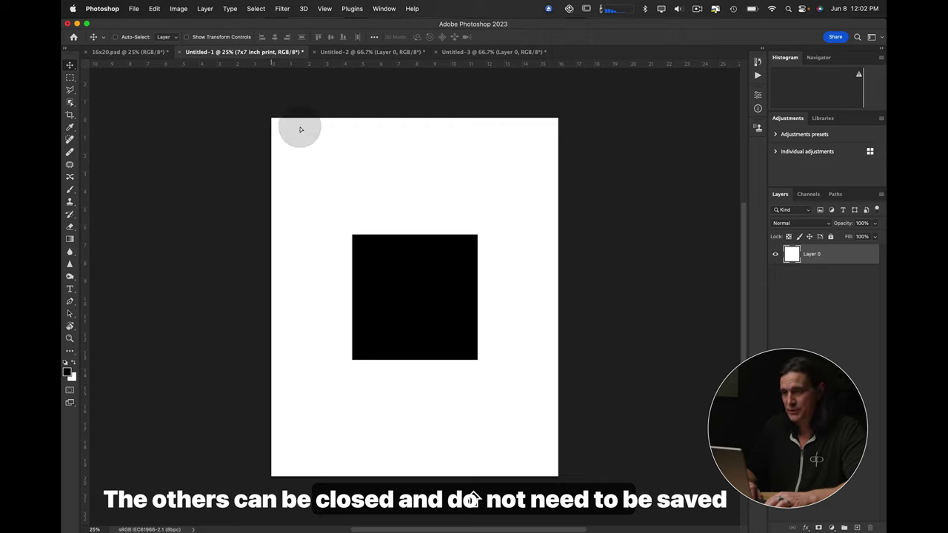
{"action": "left_click", "coordinate": [400, 282]}
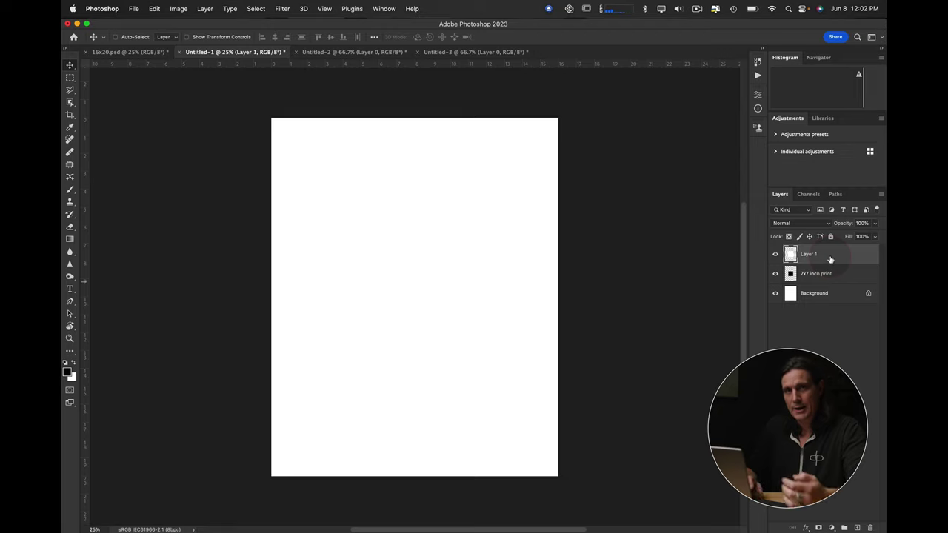
Move the white square's layer below the "7x7 inch print" layer and rename it "1/2 inch border".
{"action": "left_click_drag", "start_coordinate": [830, 259], "coordinate": [827, 282]}
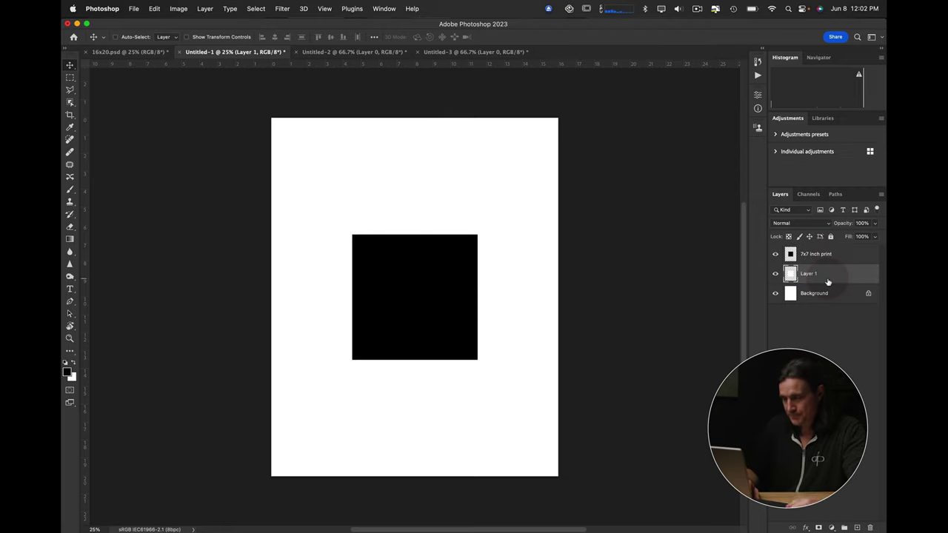
{"action": "double_click", "coordinate": [807, 274]}
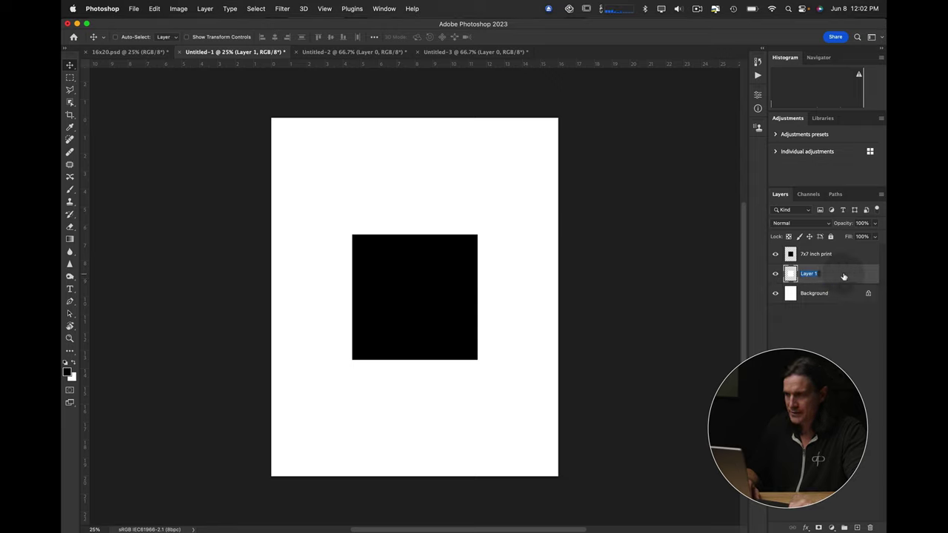
{"action": "type", "text": "1"}
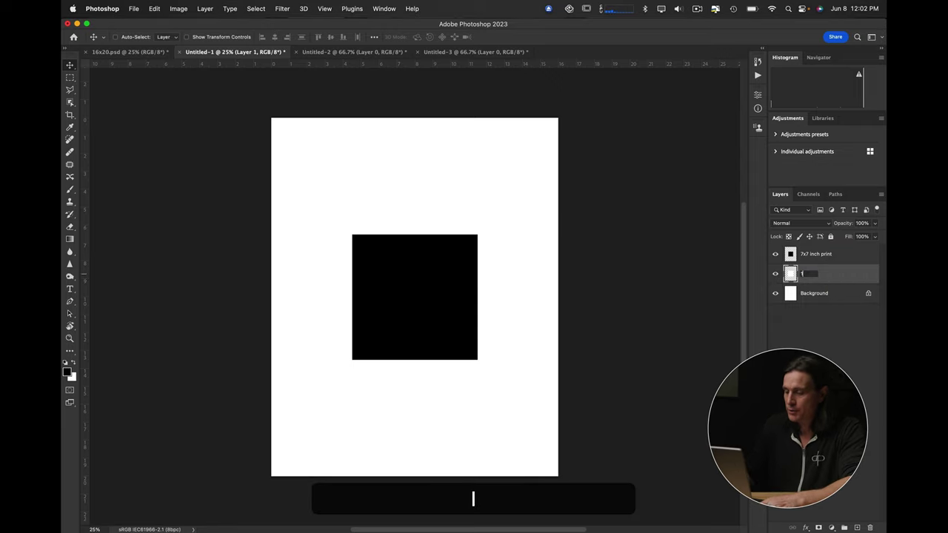
{"action": "type", "text": "/2 i"}
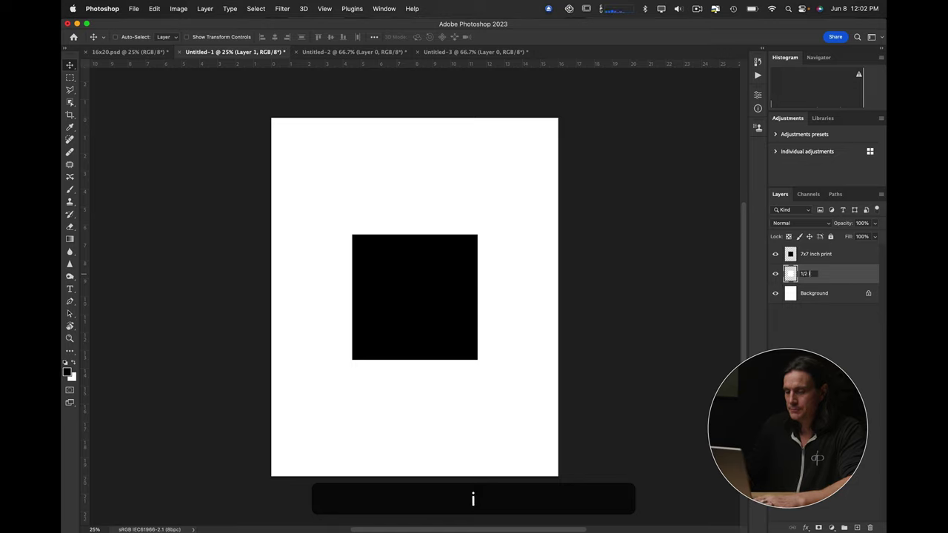
{"action": "type", "text": "nch border"}
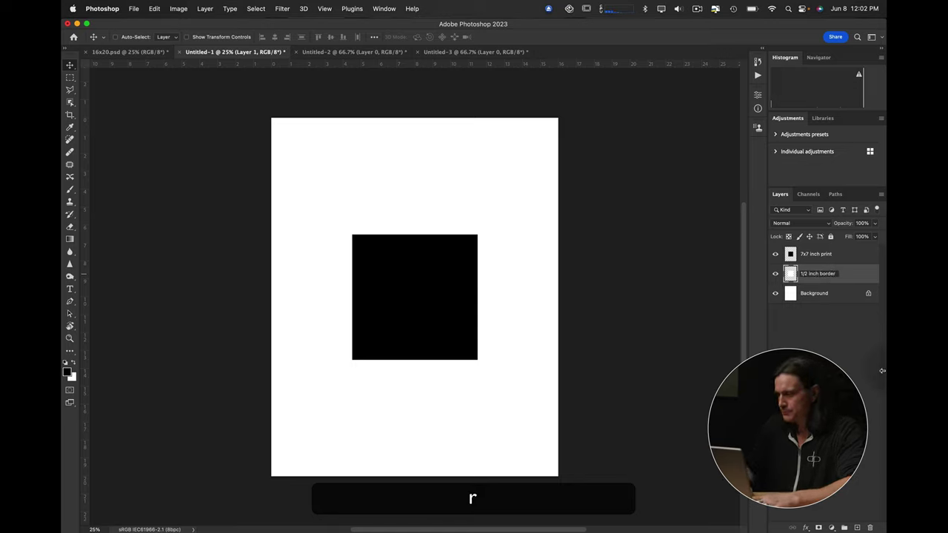
{"action": "key", "text": "Return"}
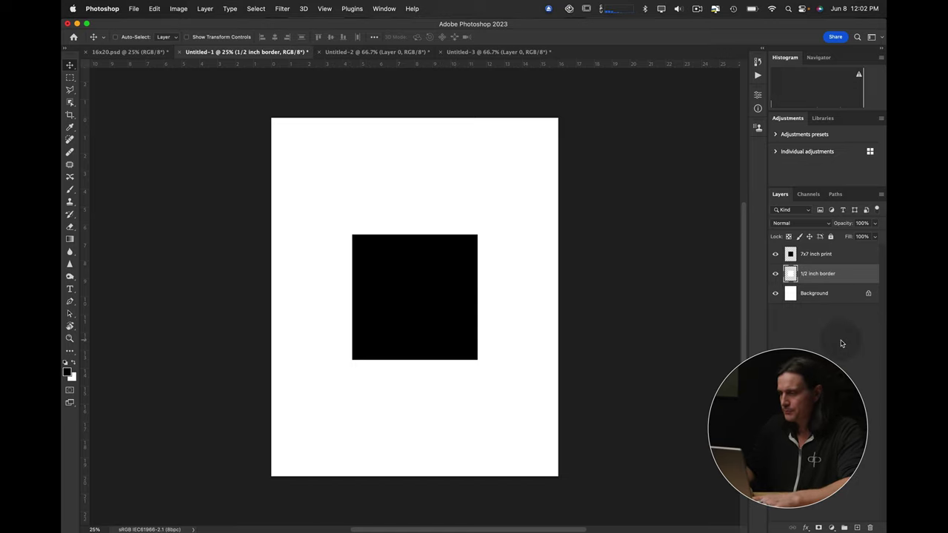
Add a 6 px inside Stroke in gray 999999 at 100% opacity to the "1/2 inch border" layer.
{"action": "double_click", "coordinate": [851, 274]}
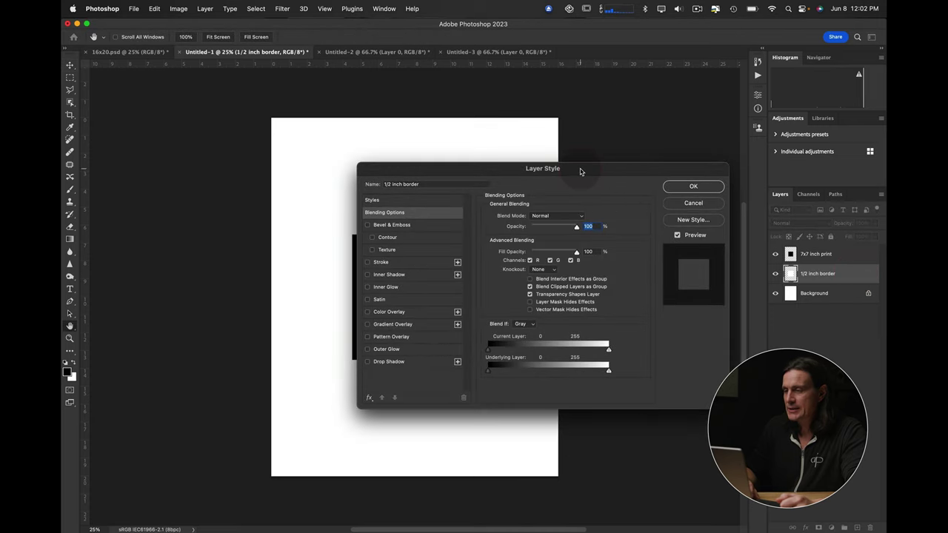
{"action": "left_click_drag", "start_coordinate": [581, 172], "coordinate": [486, 121]}
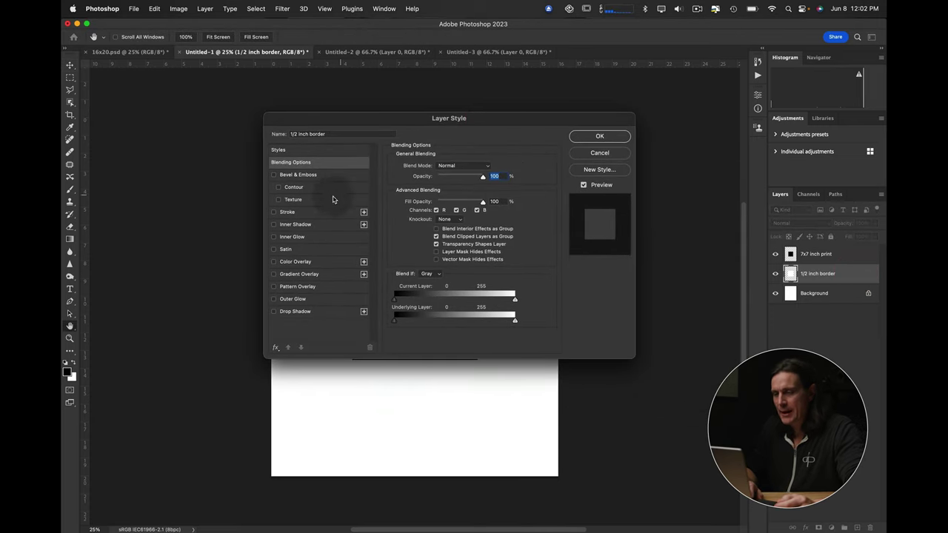
{"action": "left_click", "coordinate": [306, 212]}
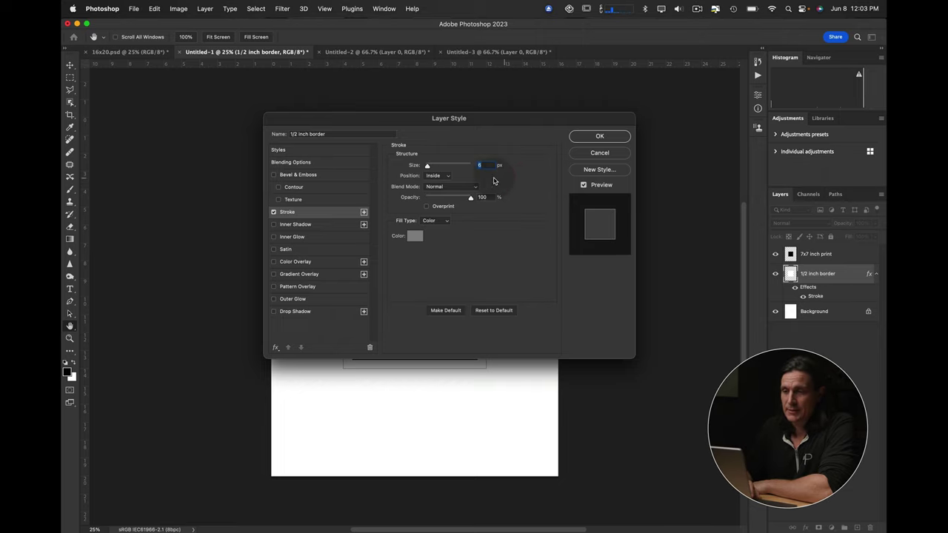
{"action": "left_click_drag", "start_coordinate": [409, 121], "coordinate": [626, 126]}
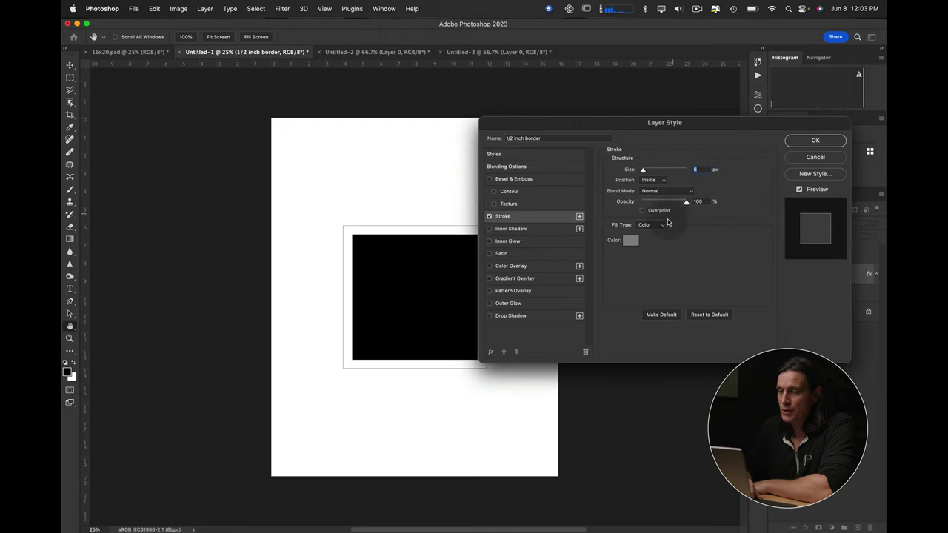
{"action": "left_click", "coordinate": [630, 240]}
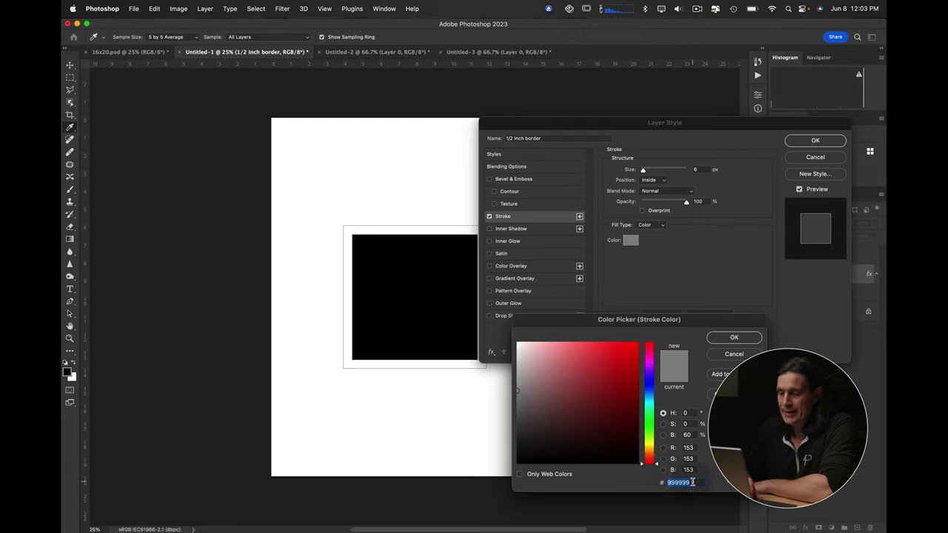
{"action": "left_click", "coordinate": [729, 355]}
{"action": "left_click", "coordinate": [731, 338]}
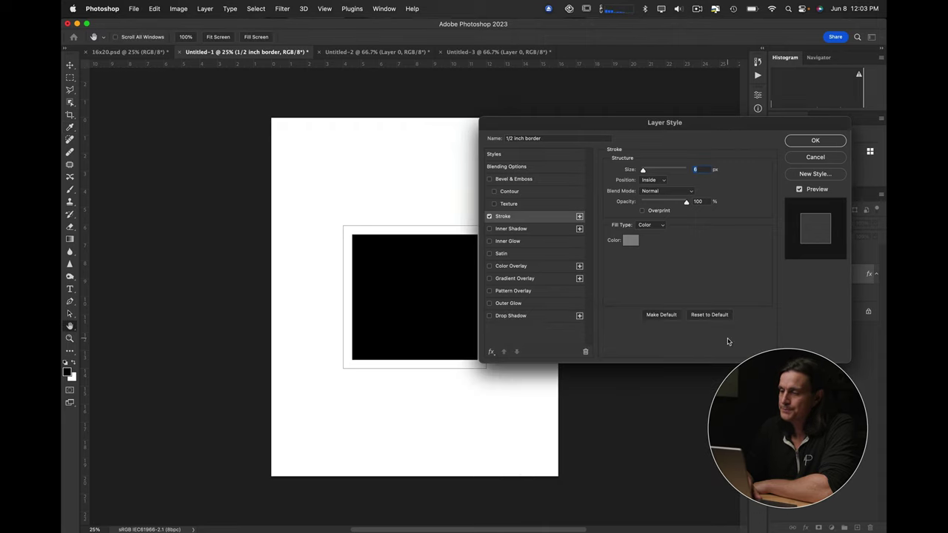
{"action": "left_click", "coordinate": [814, 141]}
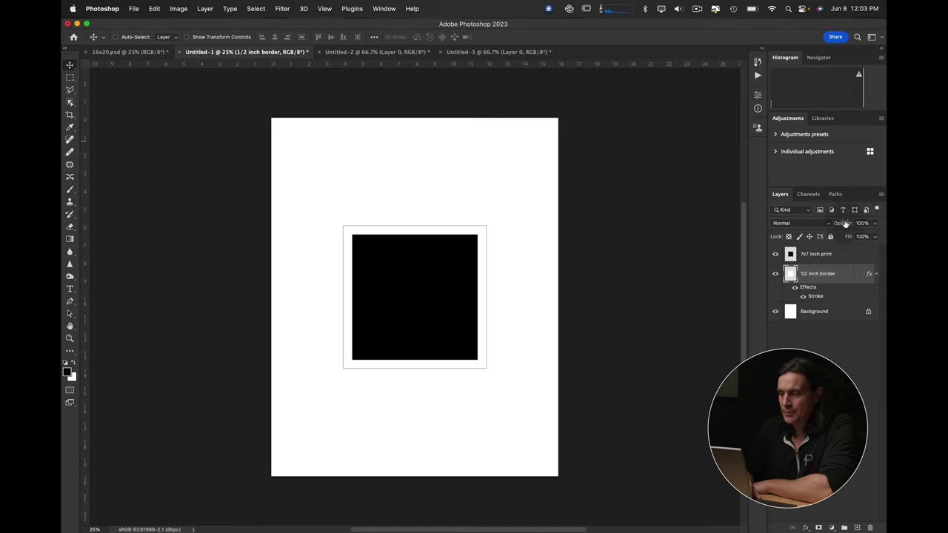
Lower the "1/2 inch border" layer's opacity to about 51% and toggle its visibility to check the border line.
{"action": "left_click_drag", "start_coordinate": [844, 223], "coordinate": [842, 223]}
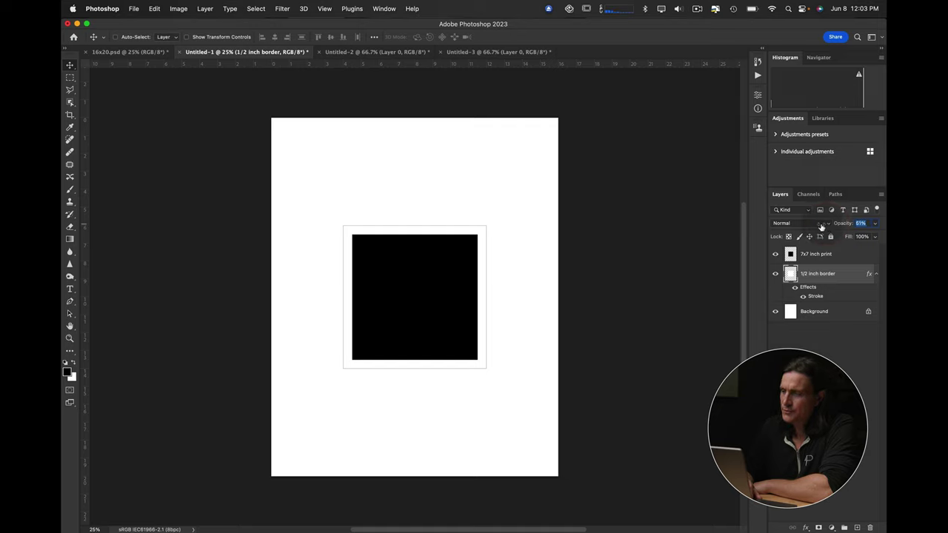
{"action": "left_click", "coordinate": [814, 329]}
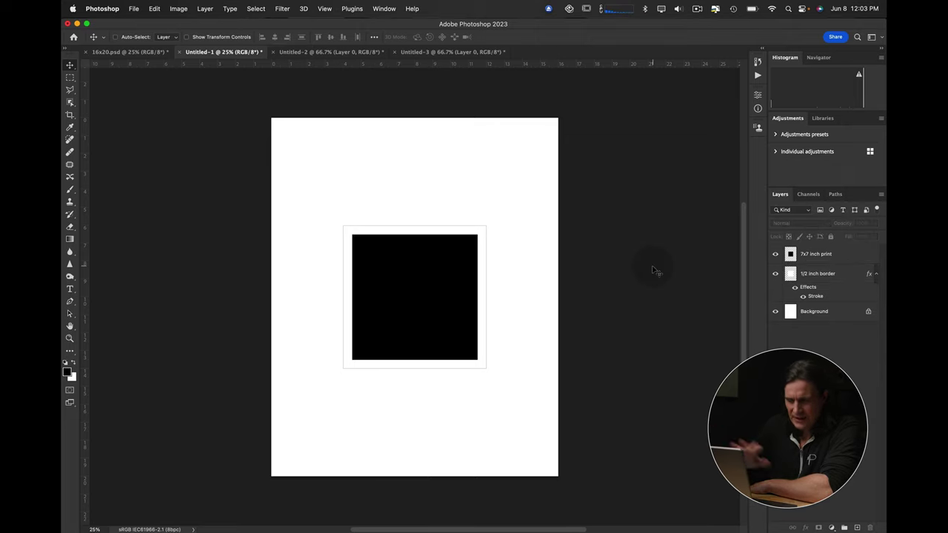
{"action": "left_click", "coordinate": [776, 274]}
{"action": "left_click", "coordinate": [775, 274]}
{"action": "left_click", "coordinate": [775, 274]}
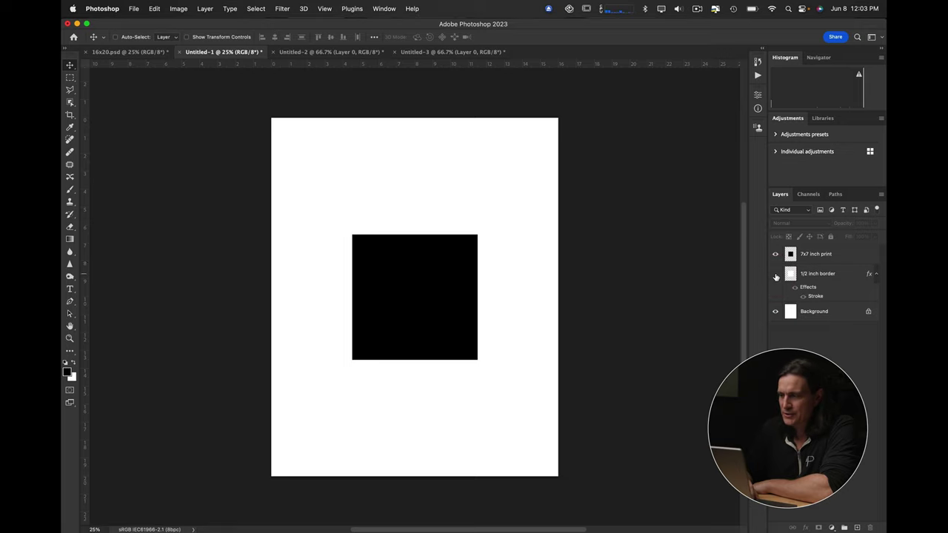
{"action": "left_click", "coordinate": [775, 274]}
{"action": "left_click", "coordinate": [775, 274]}
{"action": "left_click", "coordinate": [775, 275]}
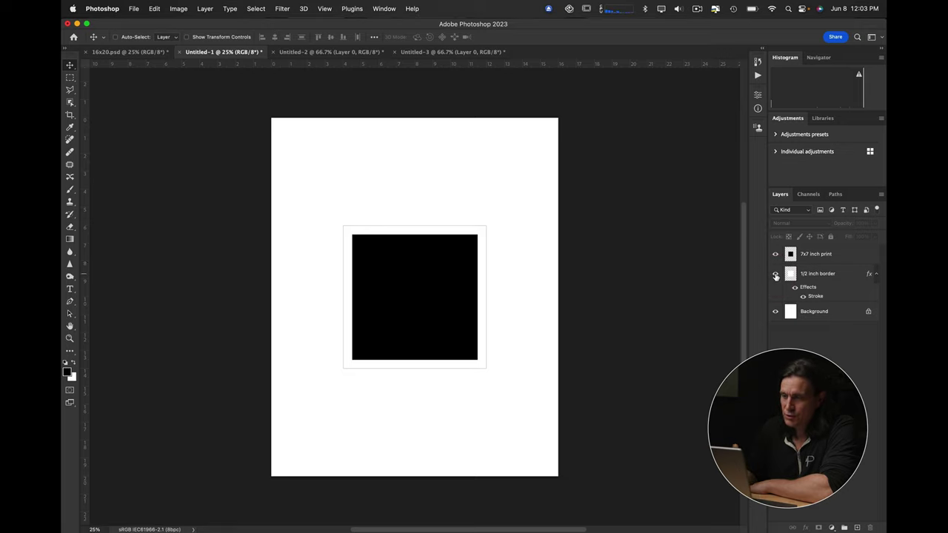
Group the "1/2 inch border" and "7x7 inch print" layers and name the group "7x7 inch print".
{"action": "left_click", "coordinate": [837, 273]}
{"action": "left_click", "coordinate": [841, 256], "text": "shift"}
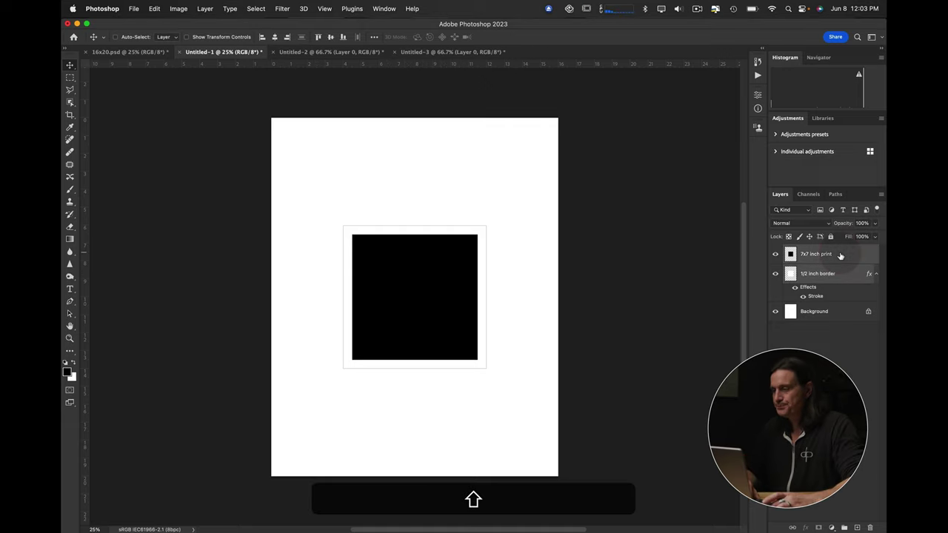
{"action": "left_click", "coordinate": [844, 527]}
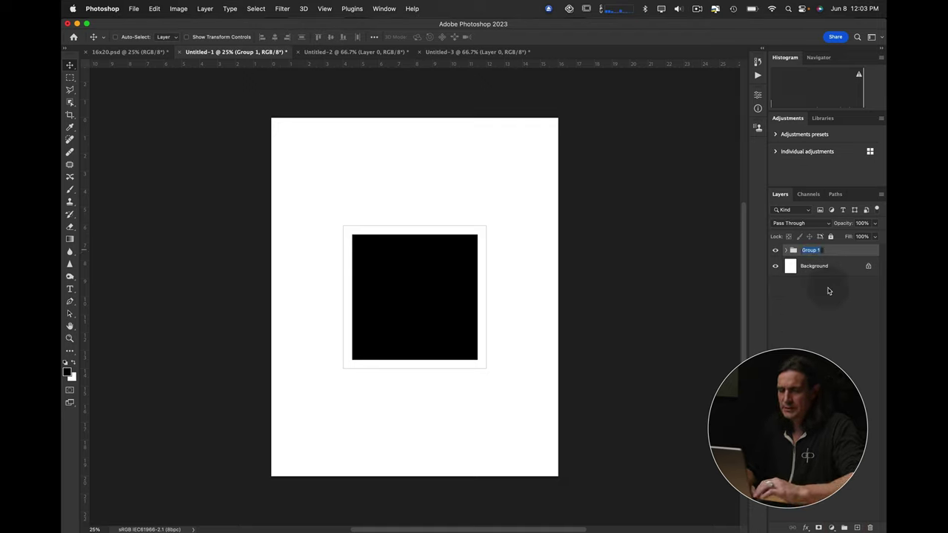
{"action": "type", "text": "7x7 i"}
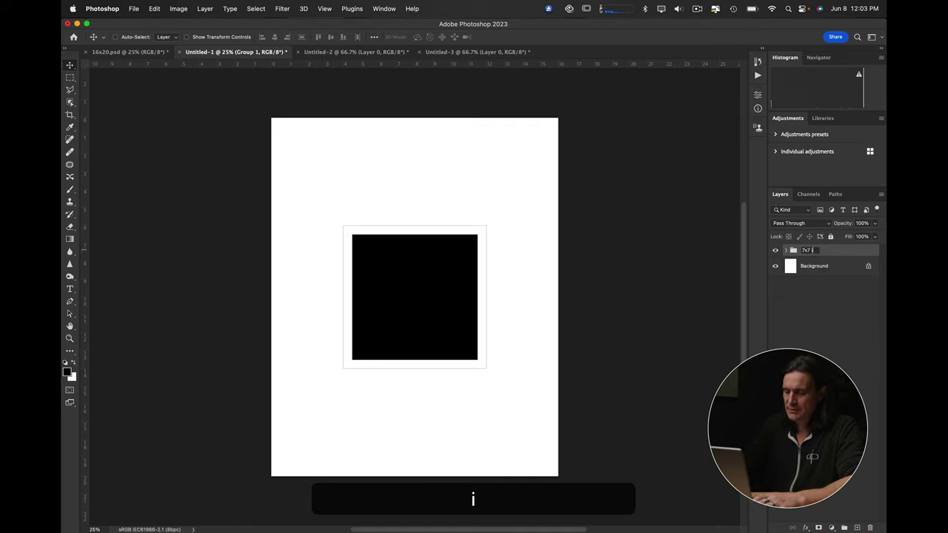
{"action": "type", "text": "nch pr"}
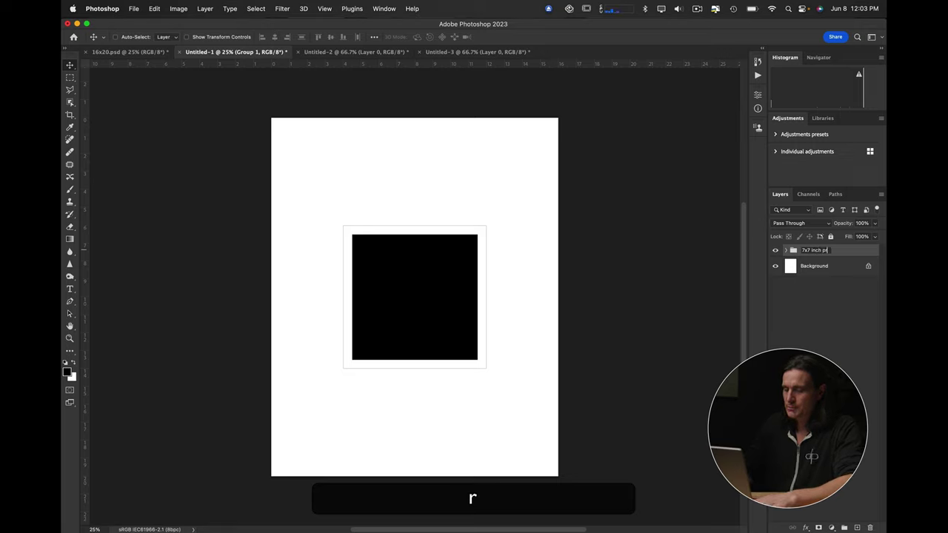
{"action": "type", "text": "int"}
{"action": "key", "text": "Return"}
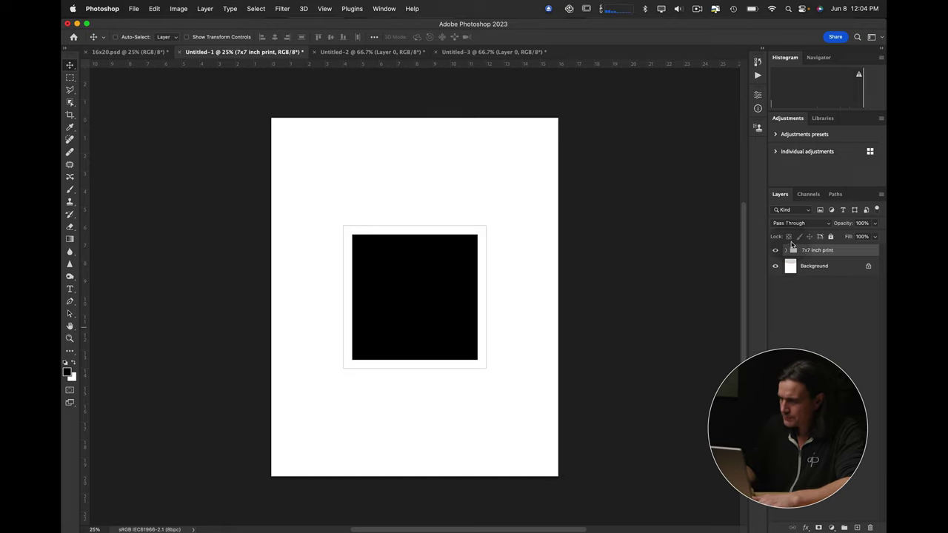
Examine the "7x7 inch print" group's contents and toggle its visibility to check the layout with and without it.
{"action": "left_click", "coordinate": [785, 251]}
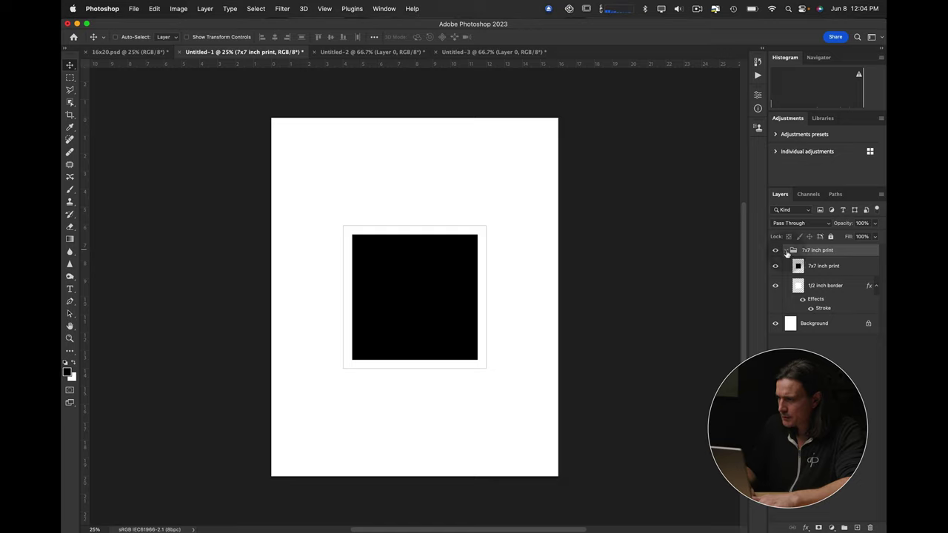
{"action": "left_click", "coordinate": [785, 250]}
{"action": "left_click", "coordinate": [775, 250]}
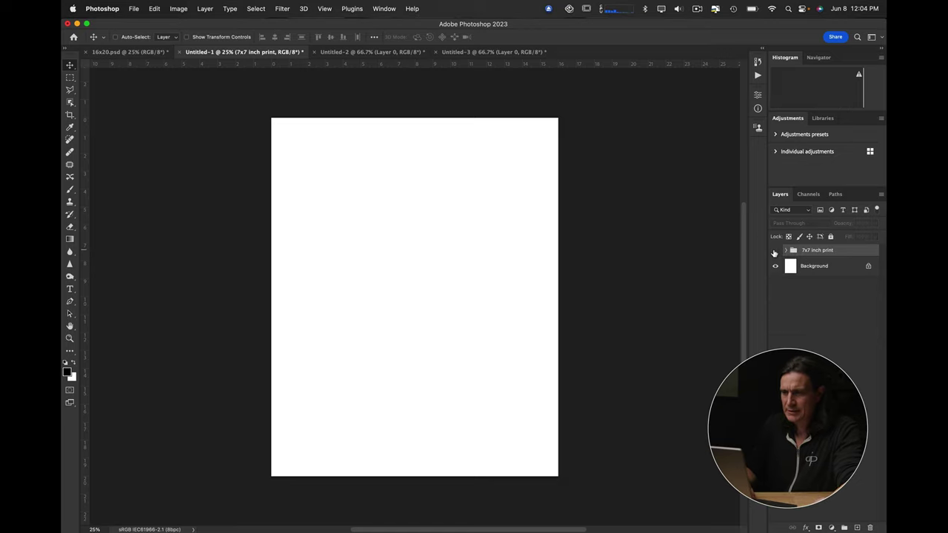
{"action": "left_click", "coordinate": [775, 250]}
{"action": "left_click", "coordinate": [775, 252]}
{"action": "left_click", "coordinate": [776, 251]}
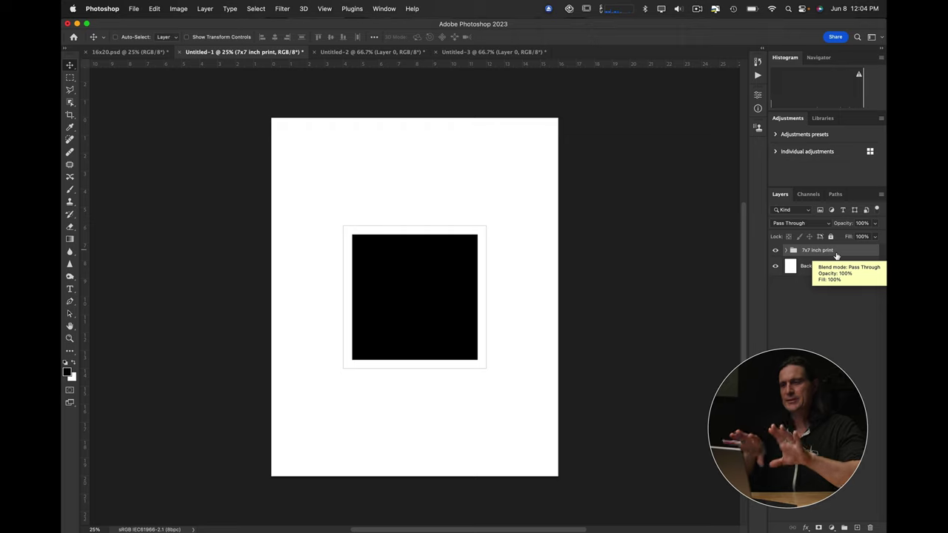
{"action": "left_click", "coordinate": [839, 293]}
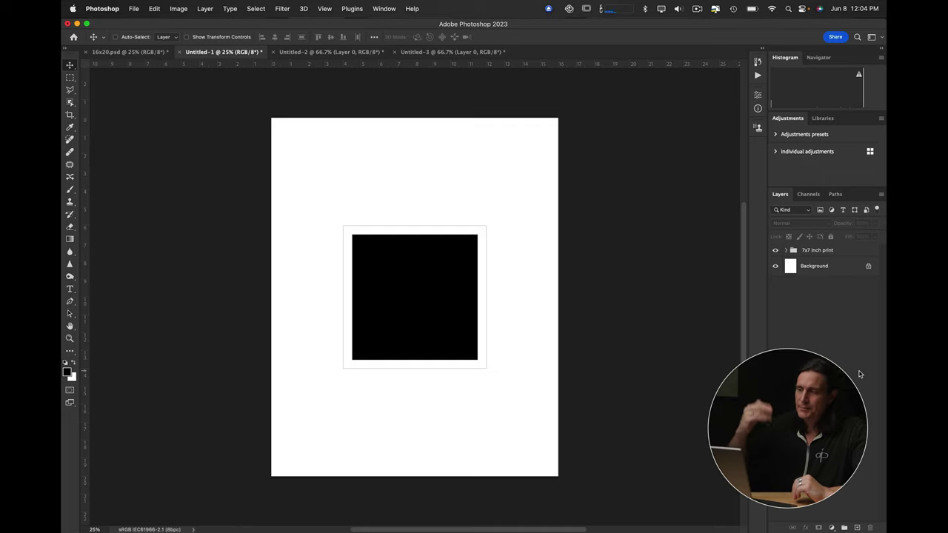
Check in the Units & Rulers preferences that the ruler units are Inches, keeping that setting.
{"action": "left_click", "coordinate": [458, 140]}
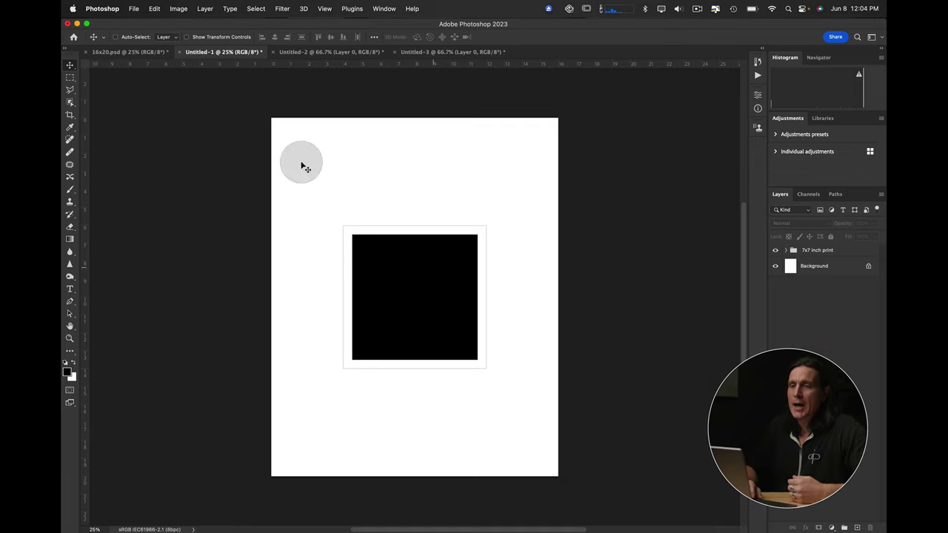
{"action": "left_click", "coordinate": [102, 8]}
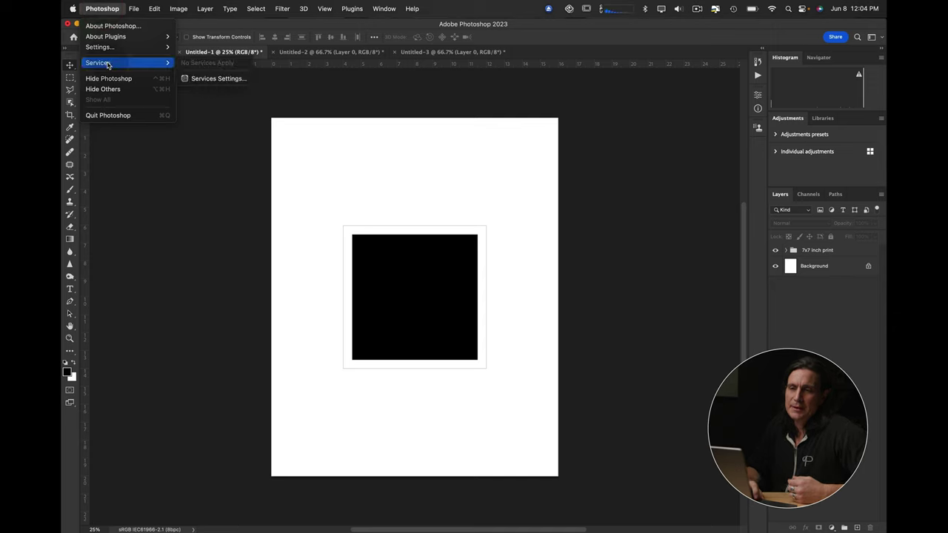
{"action": "mouse_move", "coordinate": [100, 47]}
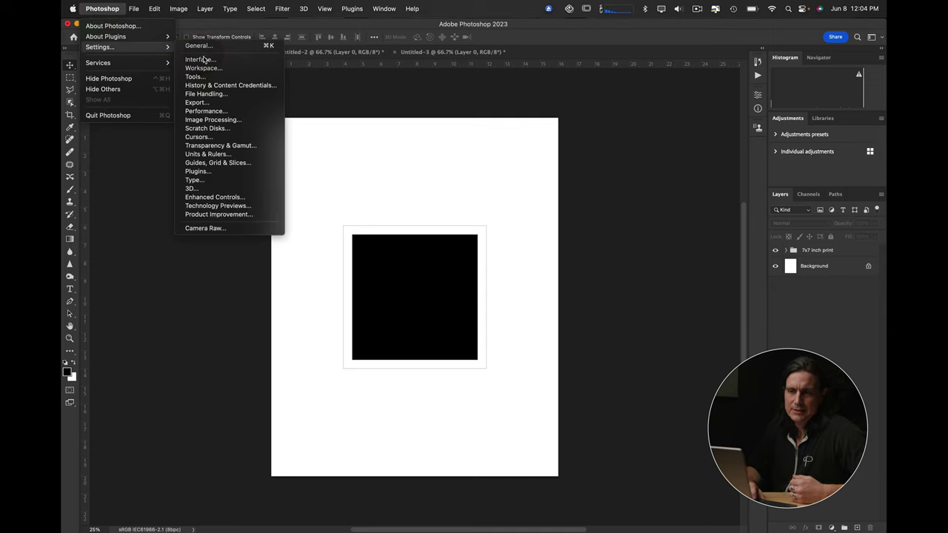
{"action": "left_click", "coordinate": [227, 155]}
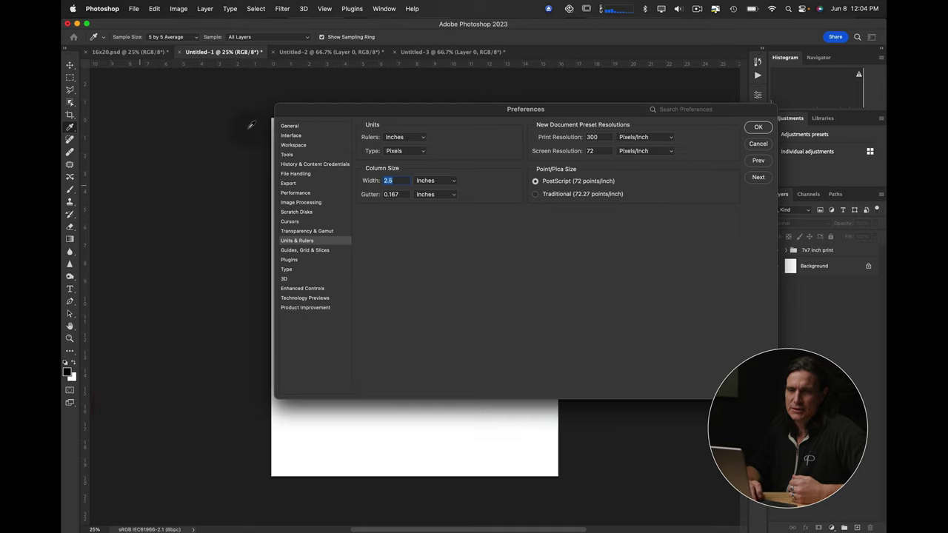
{"action": "left_click", "coordinate": [423, 141]}
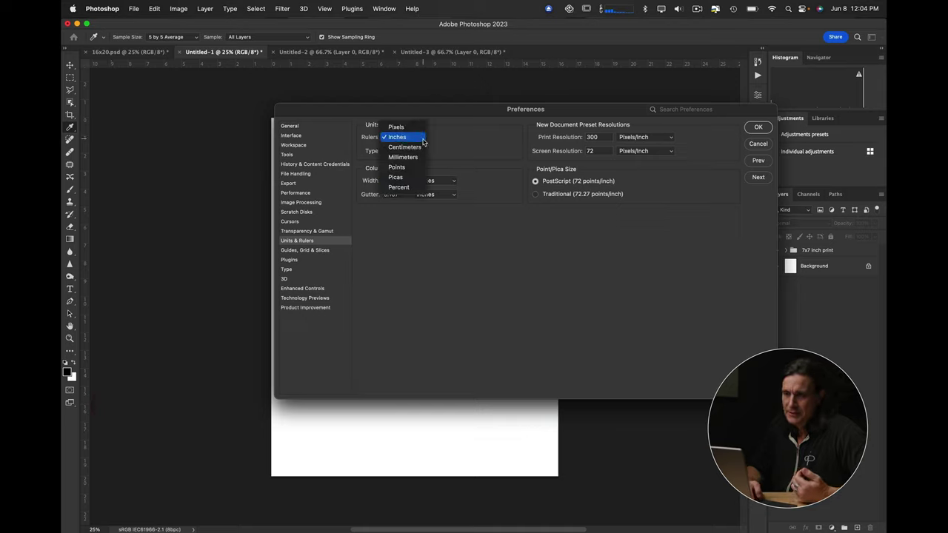
{"action": "left_click", "coordinate": [460, 139]}
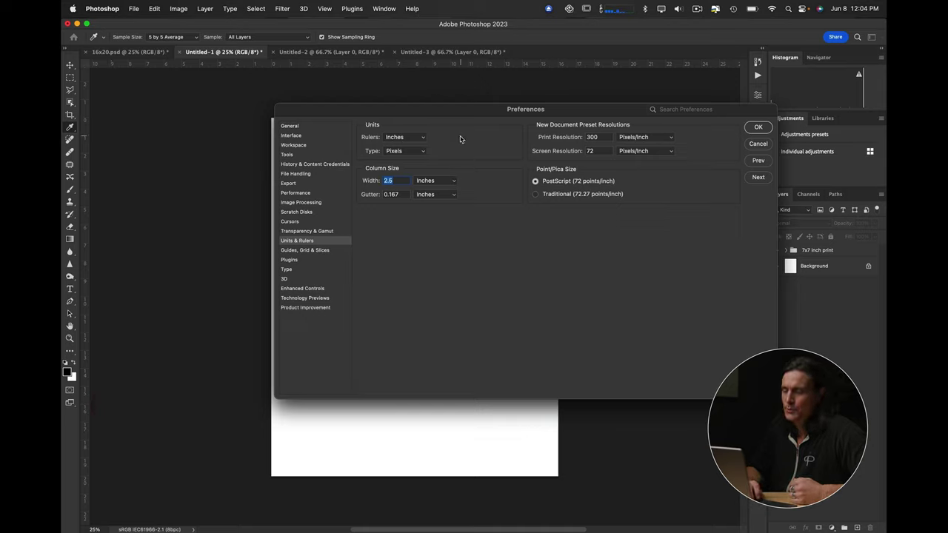
{"action": "left_click", "coordinate": [757, 128]}
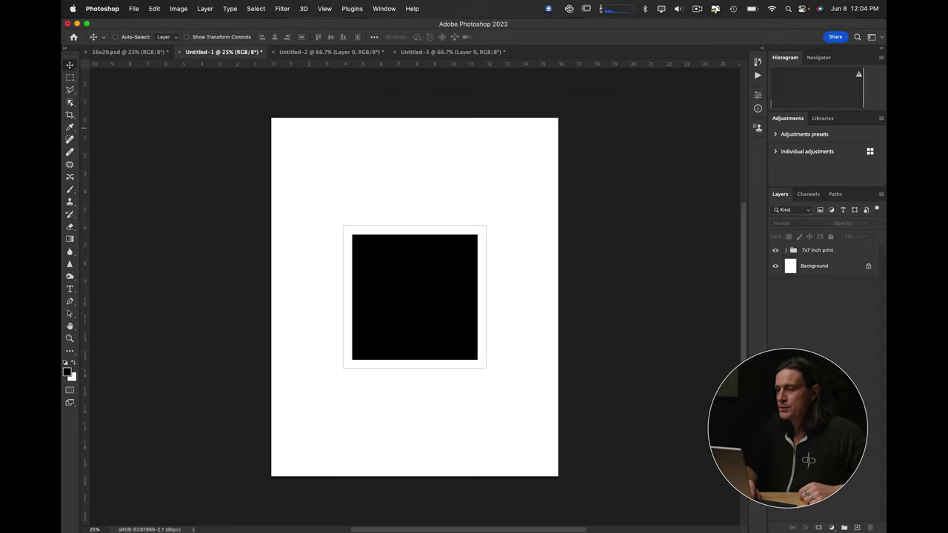
Review the available guide commands and the Snap To options for guides, layers and document bounds.
{"action": "left_click", "coordinate": [509, 196]}
{"action": "left_click", "coordinate": [329, 8]}
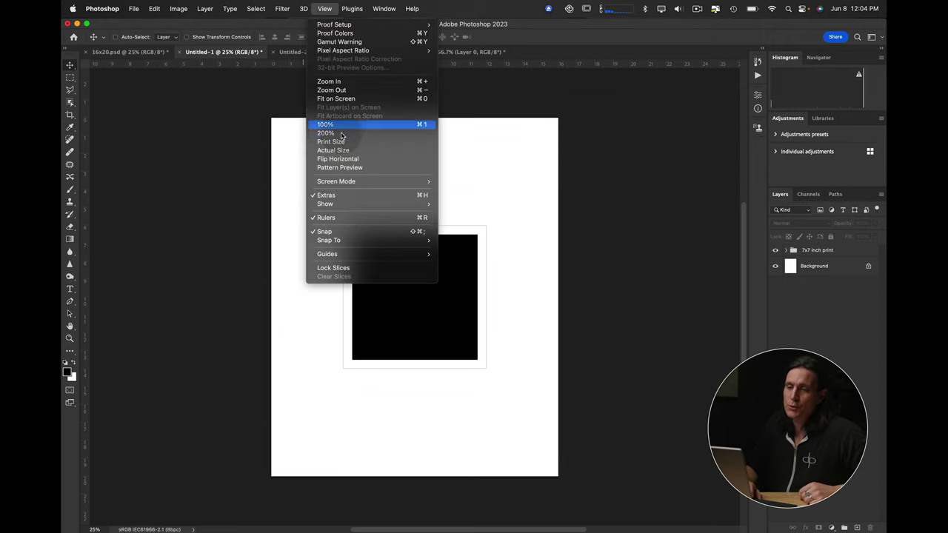
{"action": "mouse_move", "coordinate": [345, 257]}
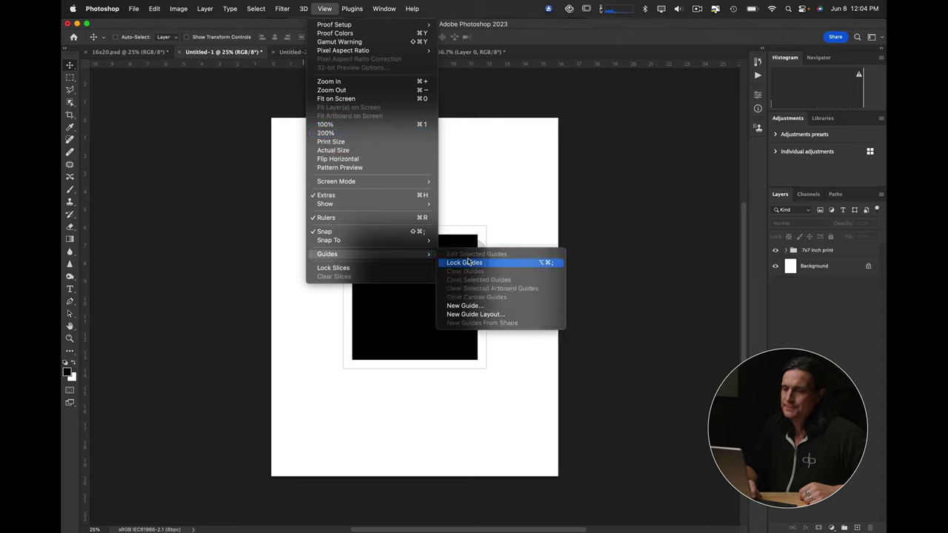
{"action": "mouse_move", "coordinate": [368, 245]}
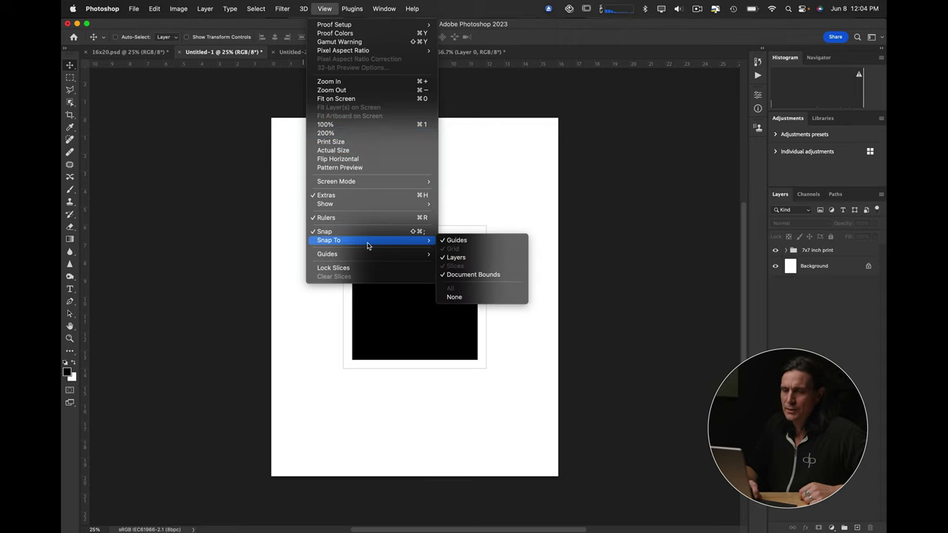
{"action": "left_click", "coordinate": [620, 132]}
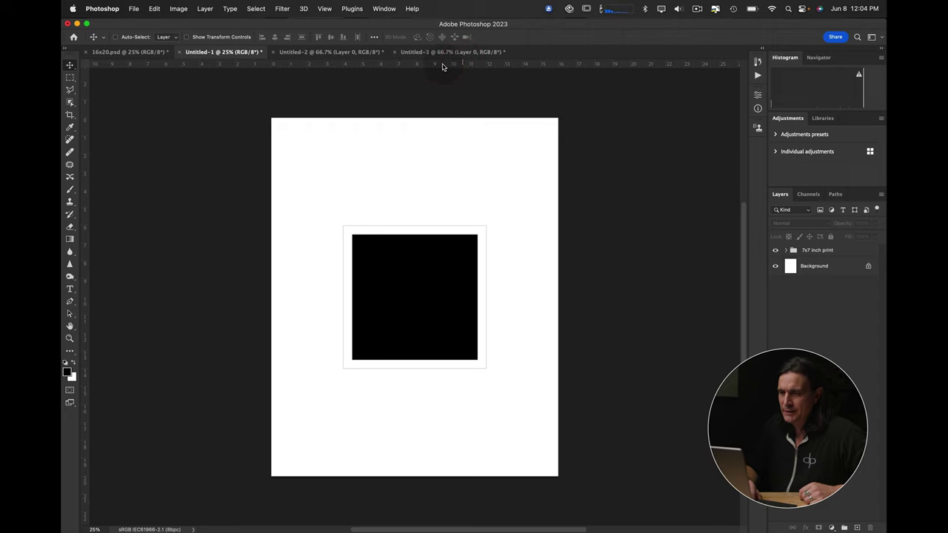
Place two horizontal and two vertical guides along the four outer edges of the half-inch border.
{"action": "left_click_drag", "start_coordinate": [442, 67], "coordinate": [424, 225]}
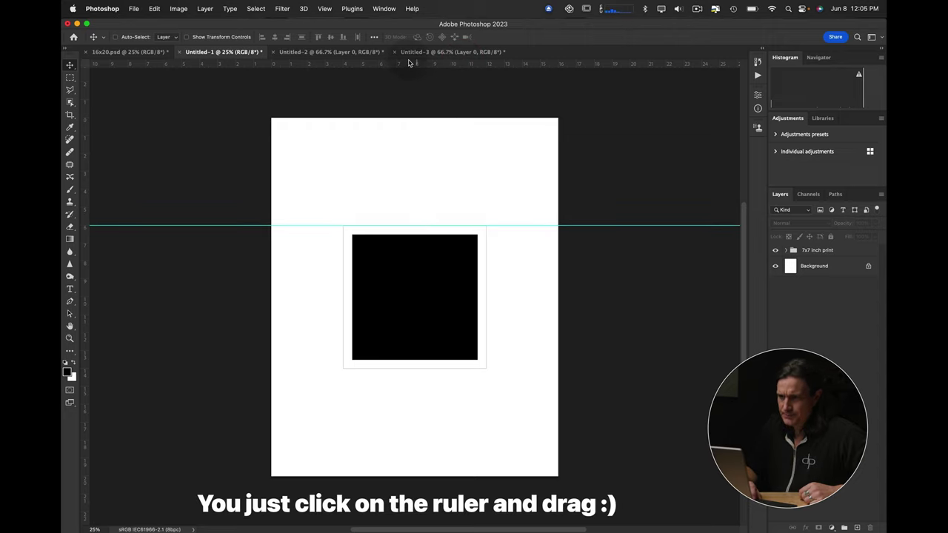
{"action": "left_click_drag", "start_coordinate": [407, 62], "coordinate": [432, 368]}
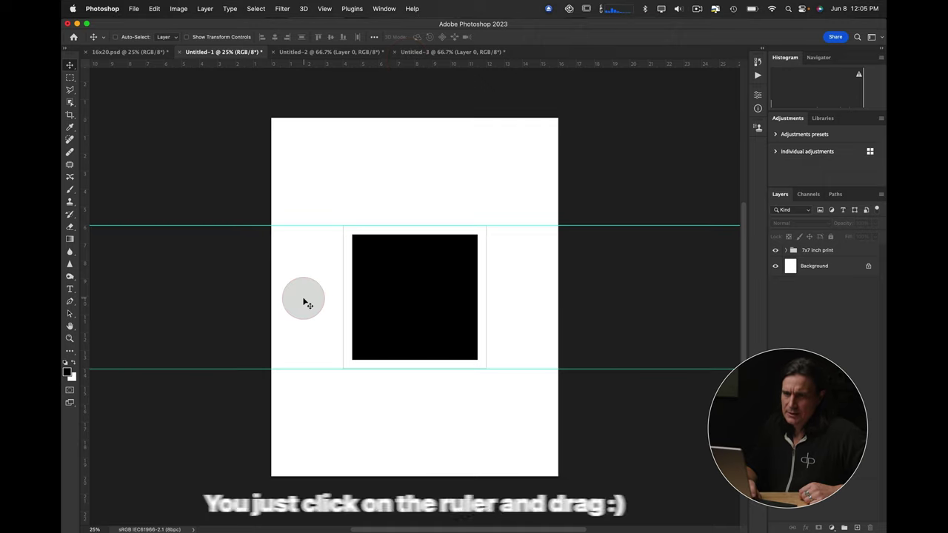
{"action": "left_click_drag", "start_coordinate": [85, 289], "coordinate": [343, 318]}
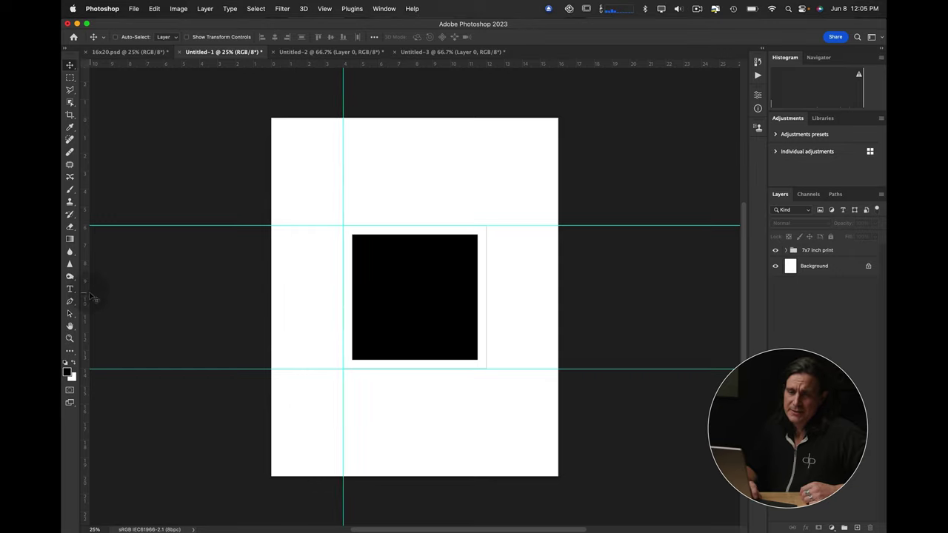
{"action": "left_click_drag", "start_coordinate": [85, 293], "coordinate": [486, 340]}
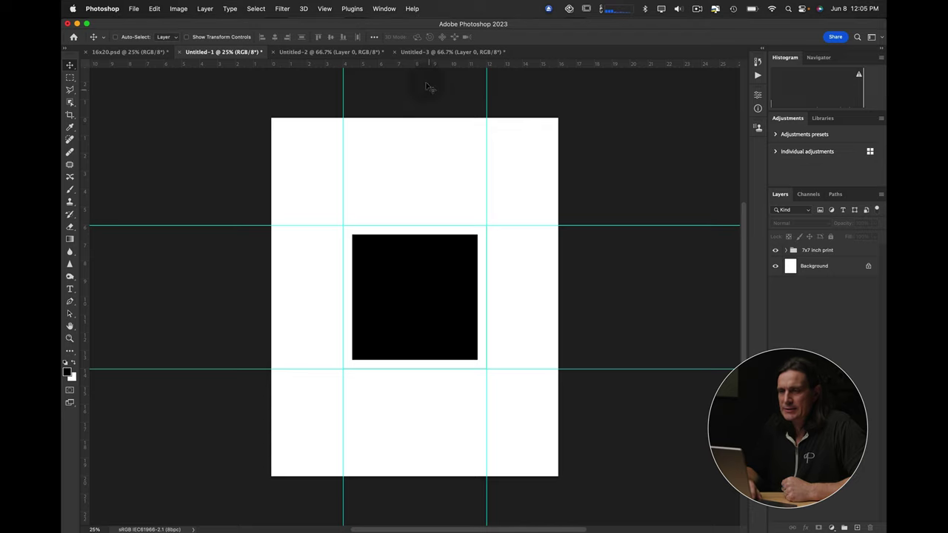
Add a horizontal guide about 5 inches below the page's top edge and check the Snap To options.
{"action": "left_click_drag", "start_coordinate": [404, 68], "coordinate": [396, 207]}
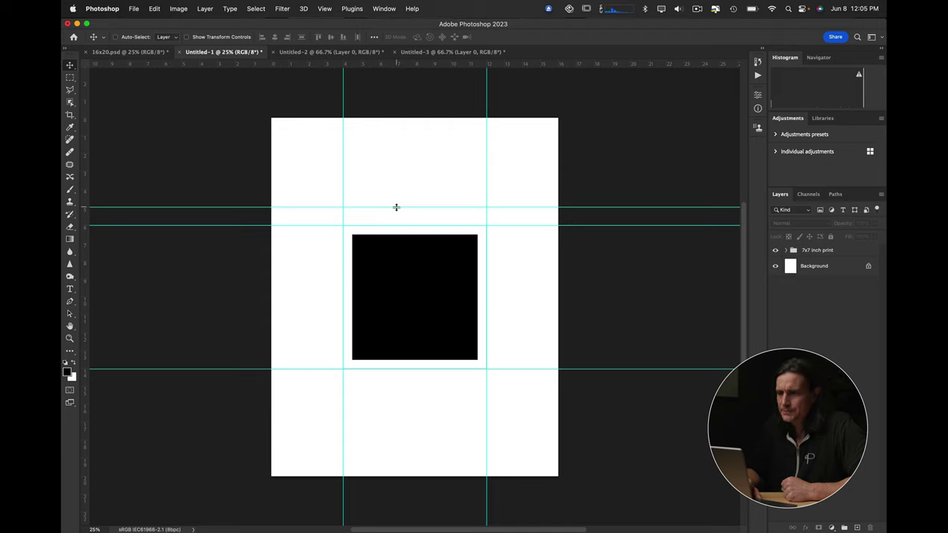
{"action": "left_click", "coordinate": [322, 7]}
{"action": "mouse_move", "coordinate": [334, 240]}
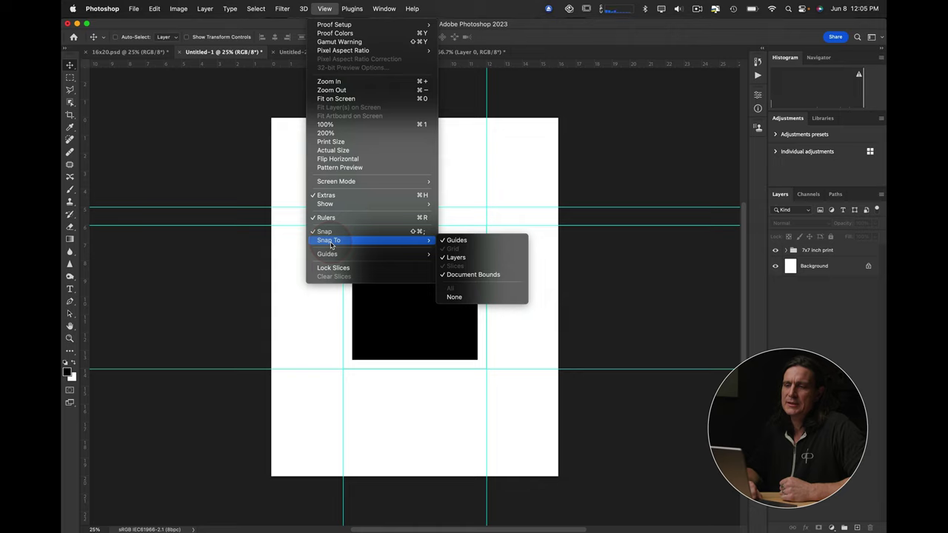
{"action": "left_click", "coordinate": [618, 265]}
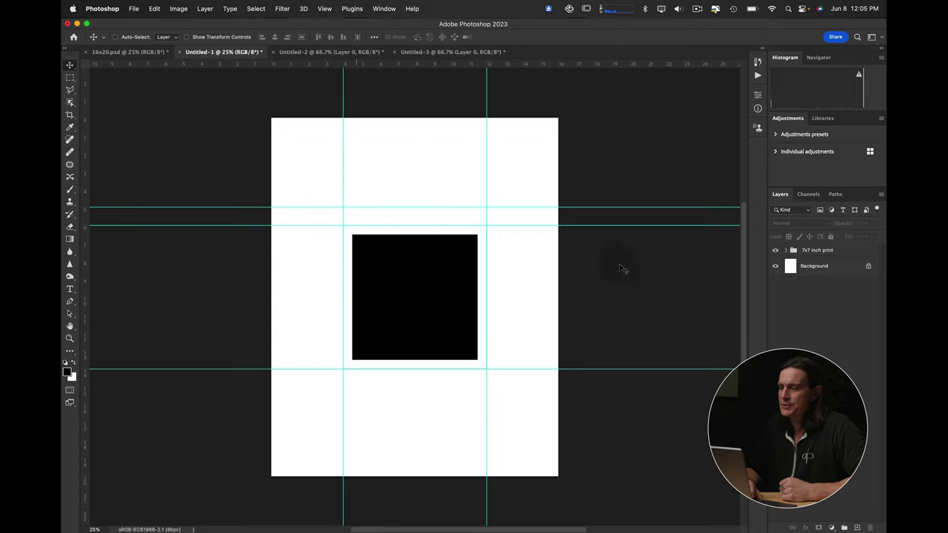
Move the "7x7 inch print" group straight up so the border's top edge snaps to the 5-inch guide.
{"action": "left_click", "coordinate": [819, 254]}
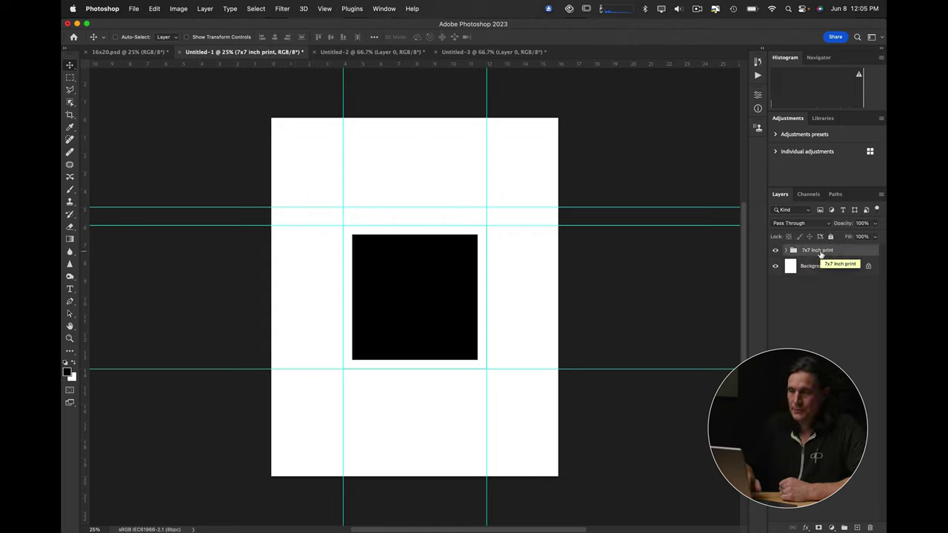
{"action": "left_click", "coordinate": [501, 282]}
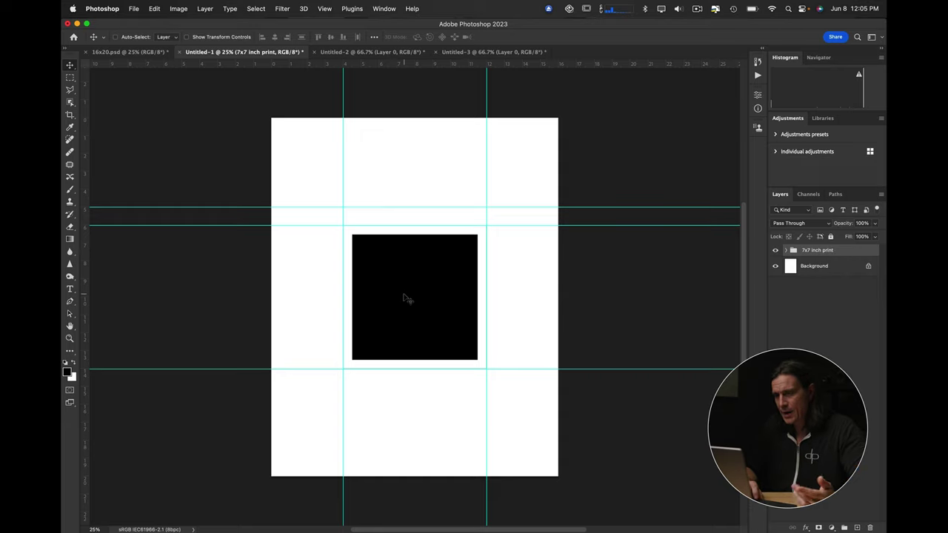
{"action": "left_click_drag", "start_coordinate": [405, 298], "coordinate": [403, 277]}
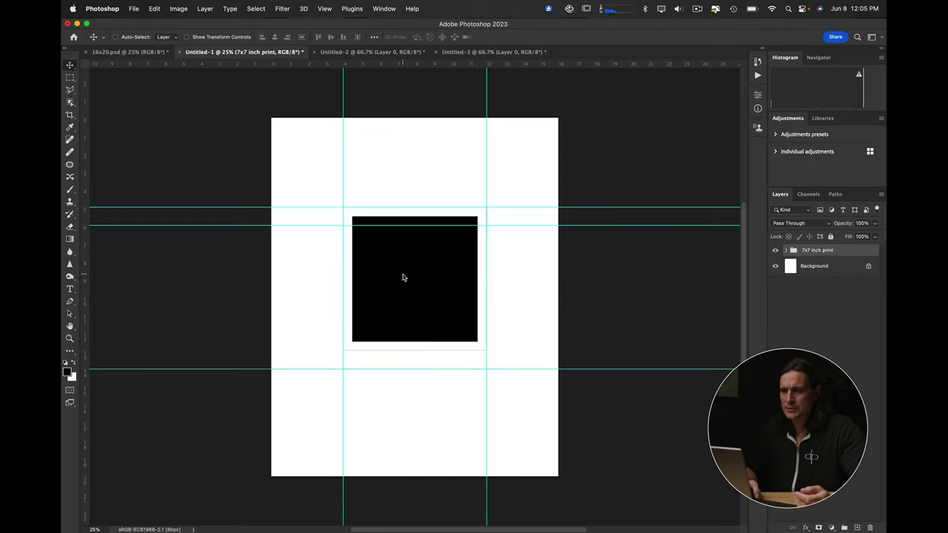
Hide all guides in the document to show the clean layout.
{"action": "left_click", "coordinate": [325, 8]}
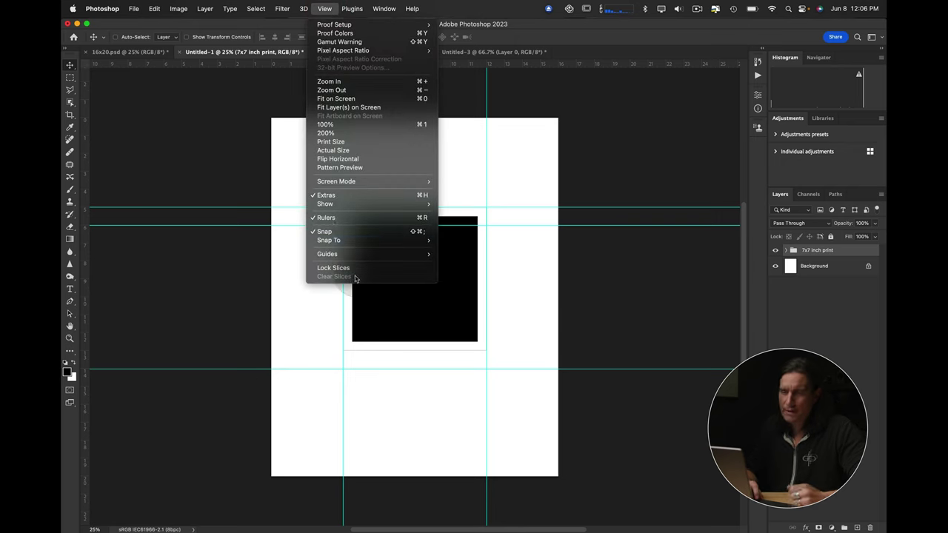
{"action": "mouse_move", "coordinate": [352, 205]}
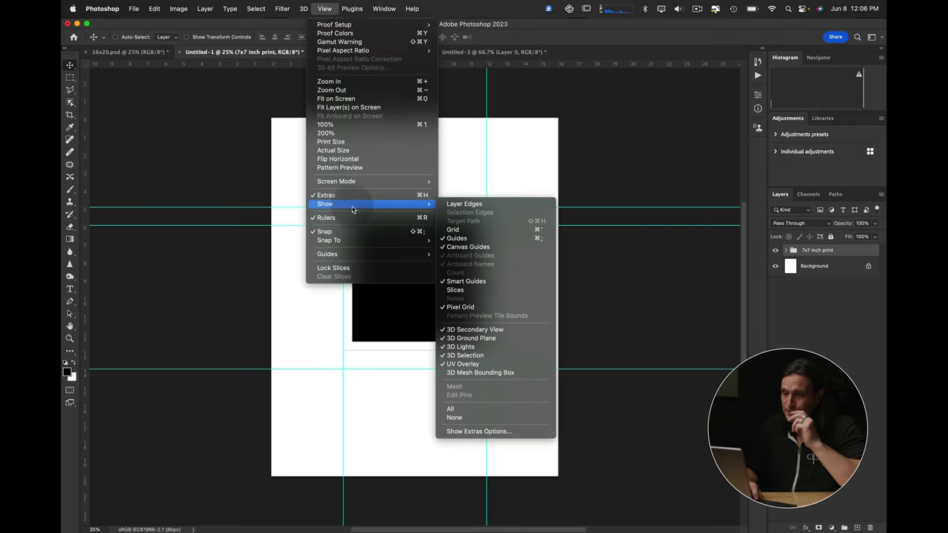
{"action": "left_click", "coordinate": [463, 238]}
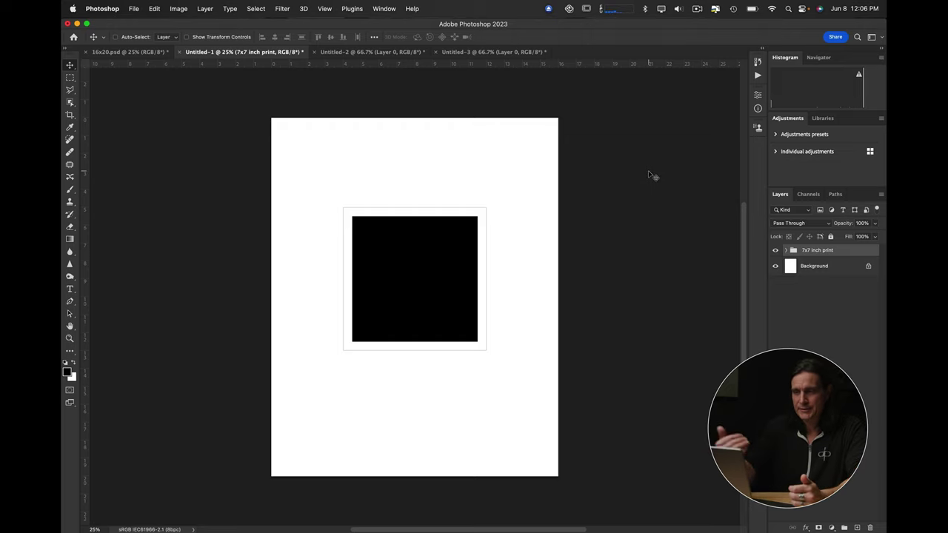
{"action": "left_click_drag", "start_coordinate": [376, 66], "coordinate": [539, 330]}
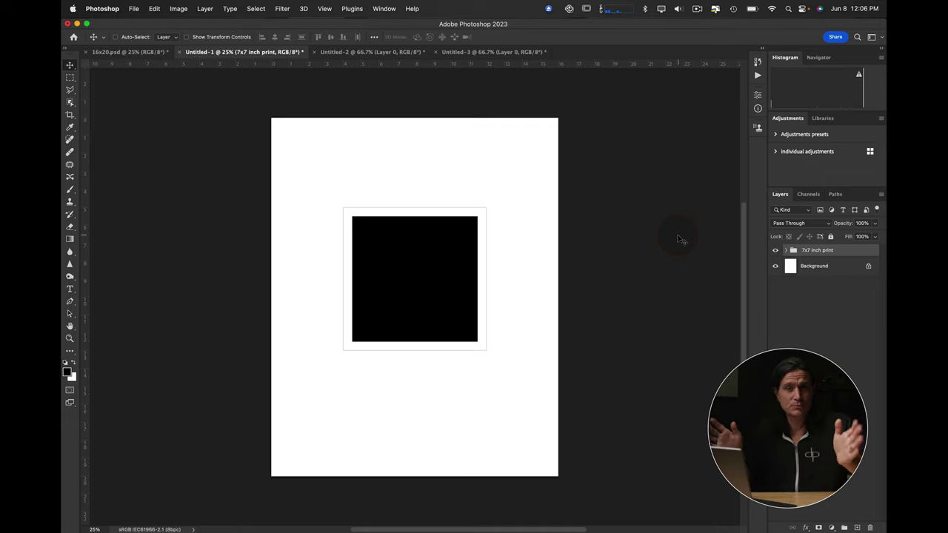
Expand the "7x7 inch print" group and convert the locked Background into a regular layer named "Layer 0".
{"action": "left_click", "coordinate": [785, 251]}
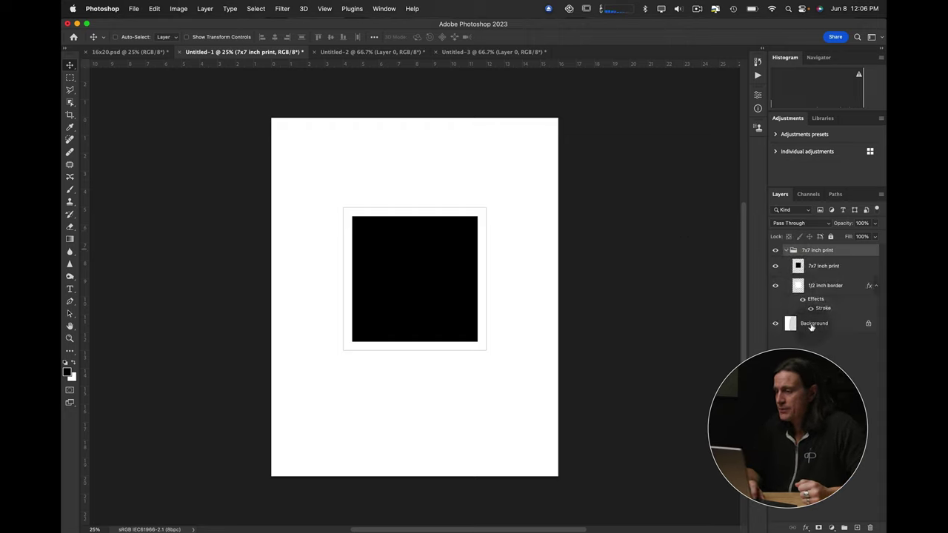
{"action": "double_click", "coordinate": [812, 324]}
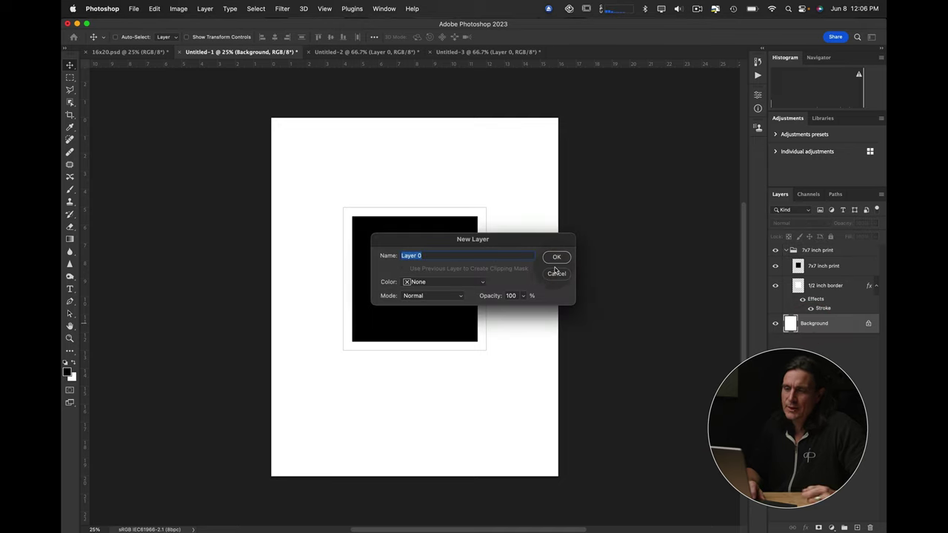
{"action": "left_click", "coordinate": [556, 258]}
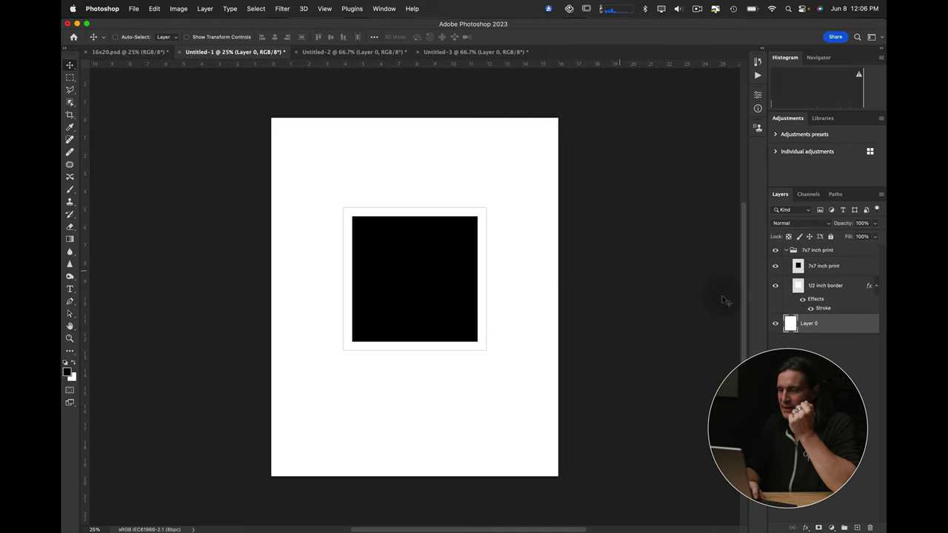
Add a 6 px inside Stroke in gray 999999 at 100% opacity to "Layer 0".
{"action": "double_click", "coordinate": [856, 325]}
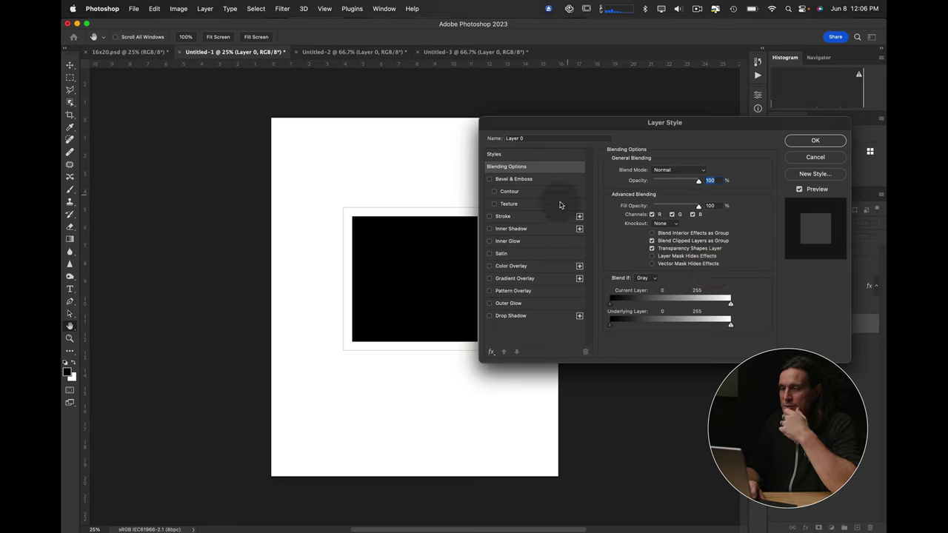
{"action": "left_click", "coordinate": [504, 216]}
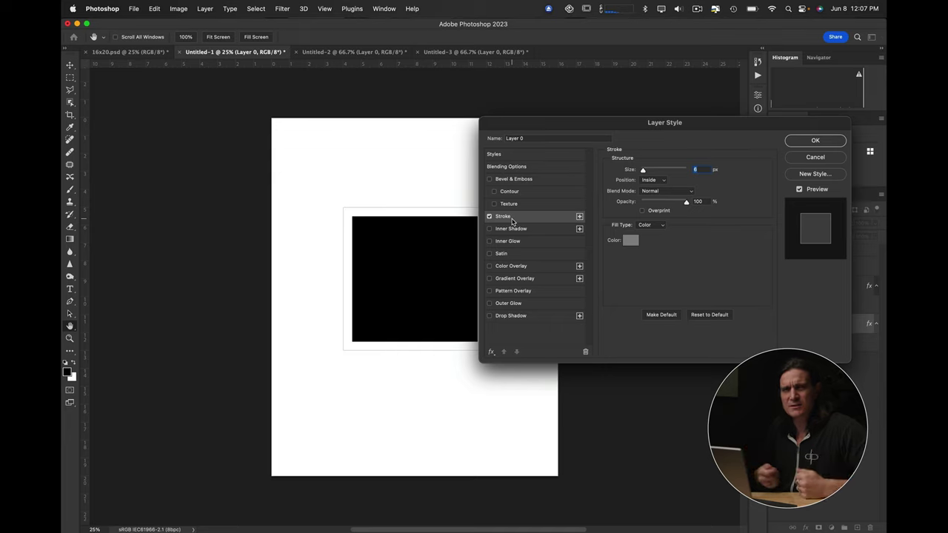
{"action": "left_click", "coordinate": [814, 142]}
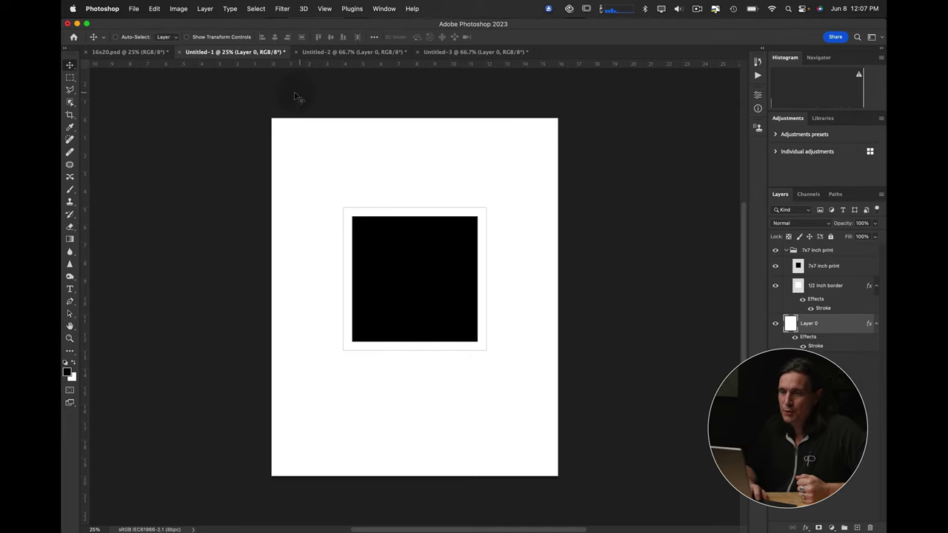
Change the color of the Stroke effect on "Layer 0" to black (000000).
{"action": "left_click", "coordinate": [791, 323], "text": "super"}
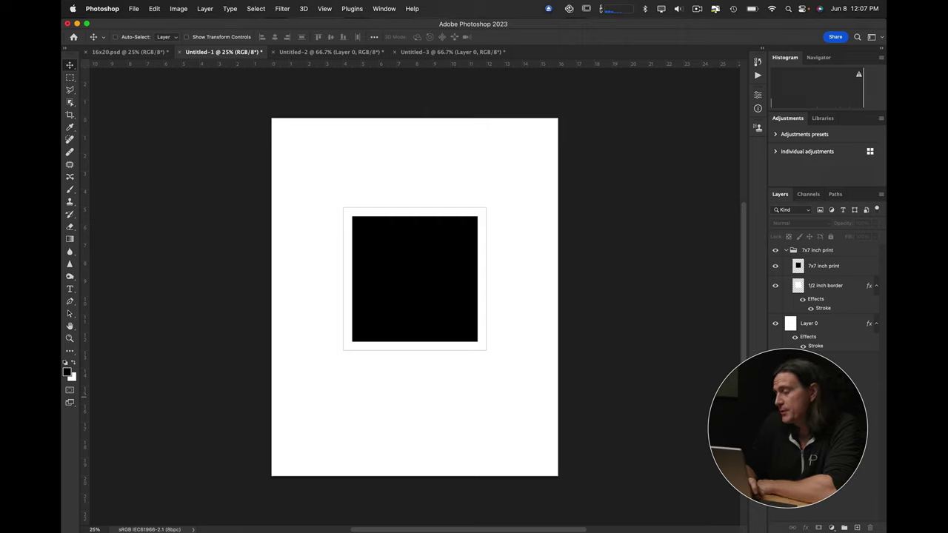
{"action": "double_click", "coordinate": [816, 346]}
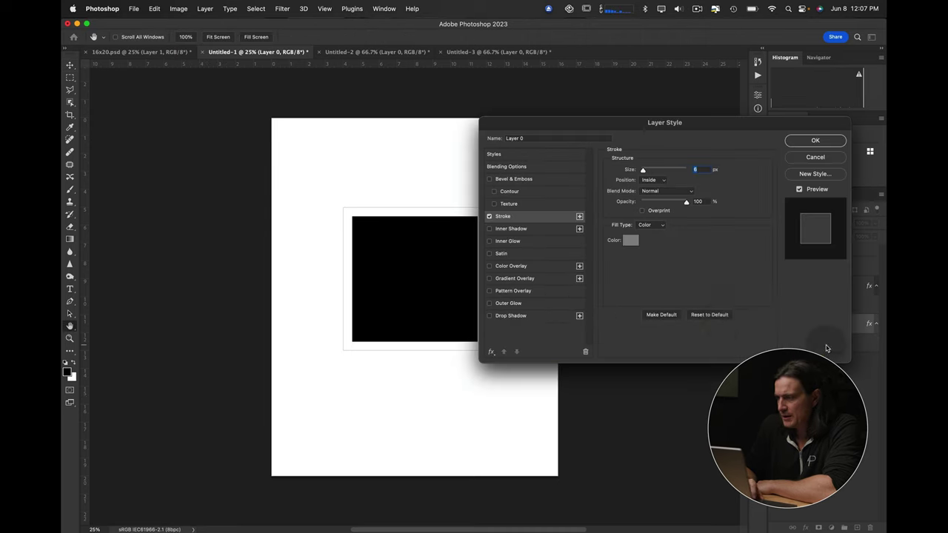
{"action": "left_click", "coordinate": [630, 240]}
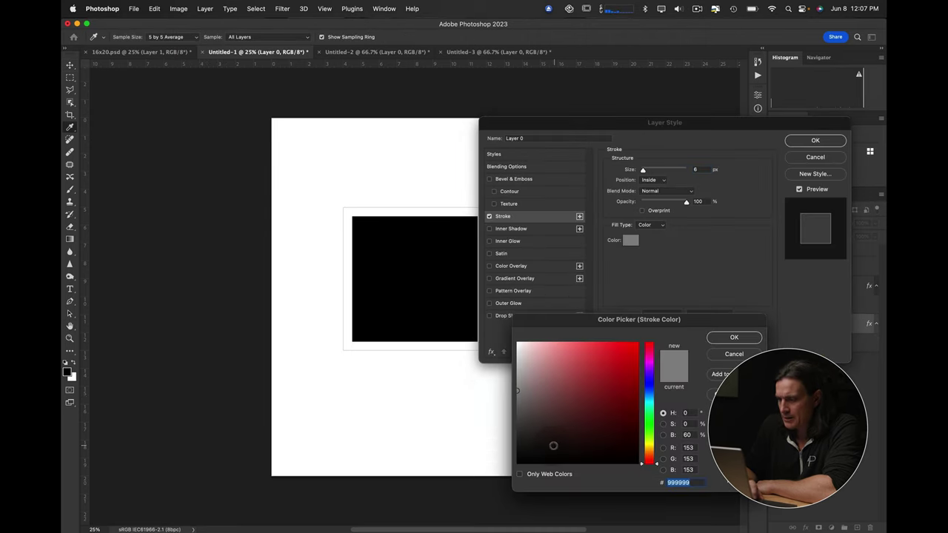
{"action": "left_click_drag", "start_coordinate": [553, 445], "coordinate": [480, 482]}
{"action": "left_click", "coordinate": [747, 338]}
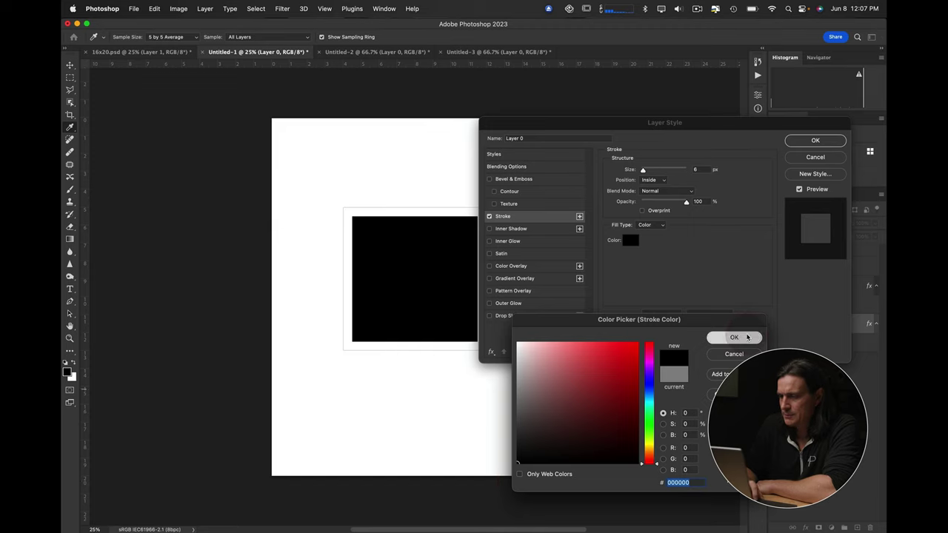
{"action": "key", "text": "Return"}
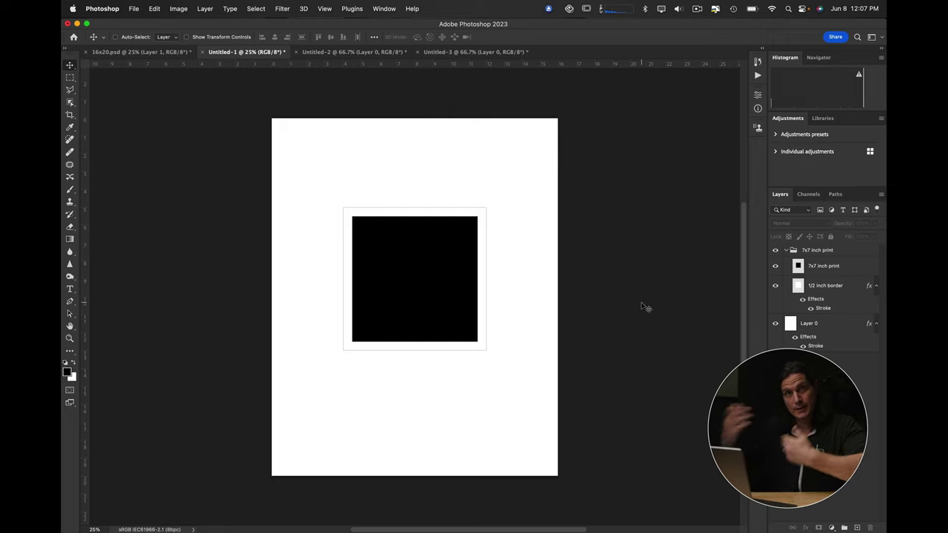
Switch to Finder and place mobile-3.jpg from the Facebook General Export folder into the Untitled-1 layout.
{"action": "mouse_move", "coordinate": [65, 299]}
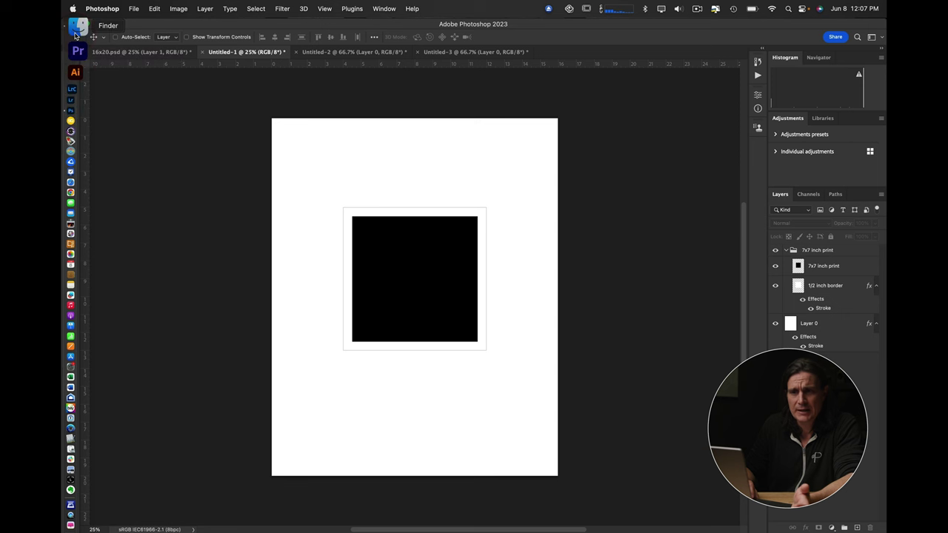
{"action": "left_click", "coordinate": [74, 33]}
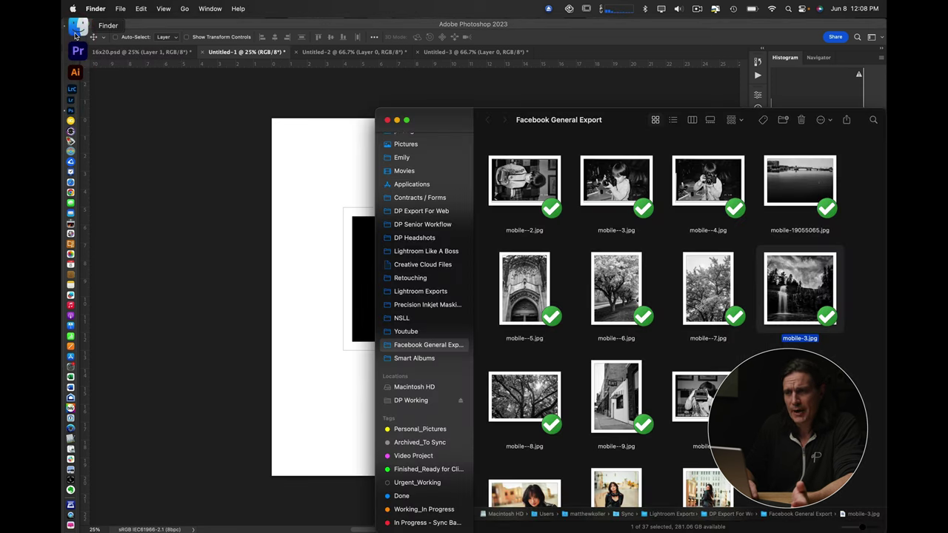
{"action": "left_click_drag", "start_coordinate": [438, 124], "coordinate": [483, 77]}
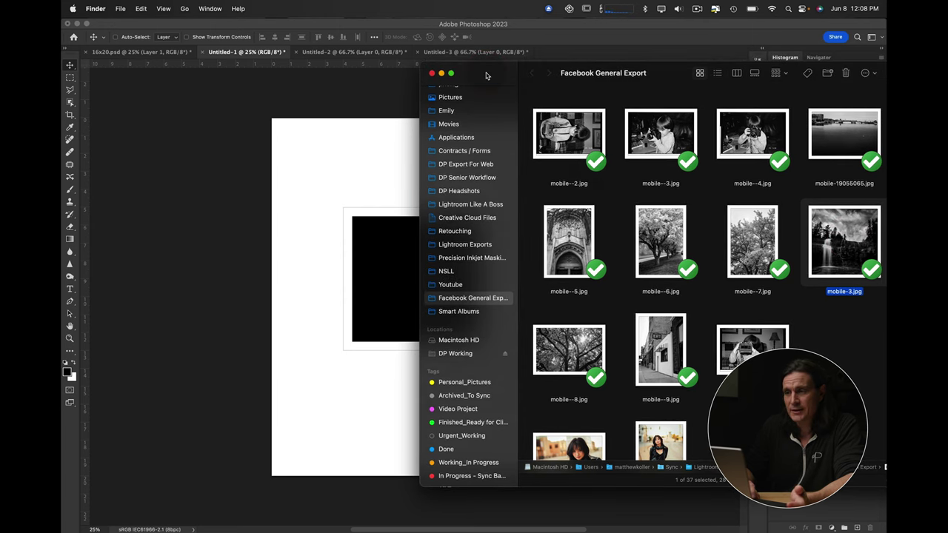
{"action": "left_click_drag", "start_coordinate": [486, 76], "coordinate": [462, 76]}
{"action": "left_click_drag", "start_coordinate": [814, 239], "coordinate": [373, 259]}
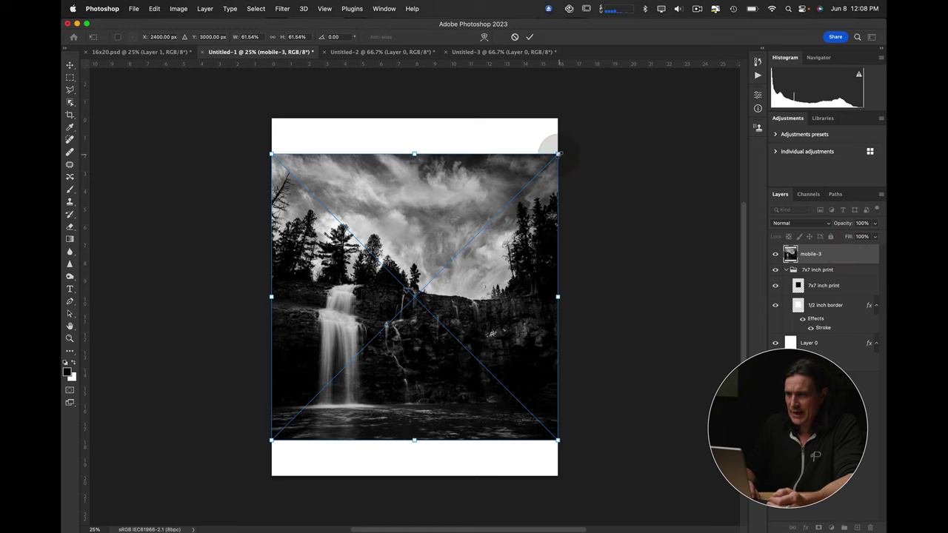
Scale the placed waterfall photo proportionally to about 7 x 7 inches so it covers the black print square, and commit it.
{"action": "left_click_drag", "start_coordinate": [559, 154], "coordinate": [494, 219]}
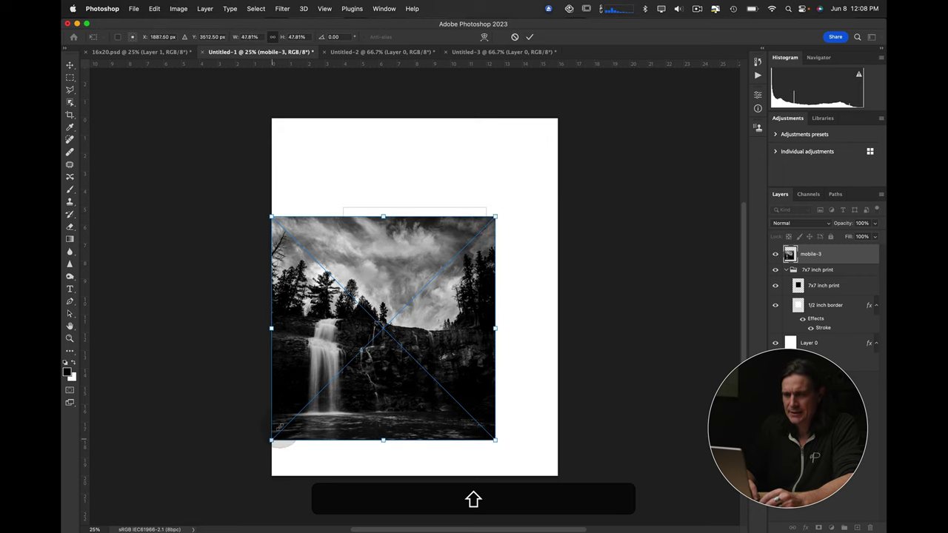
{"action": "left_click_drag", "start_coordinate": [271, 440], "coordinate": [372, 339]}
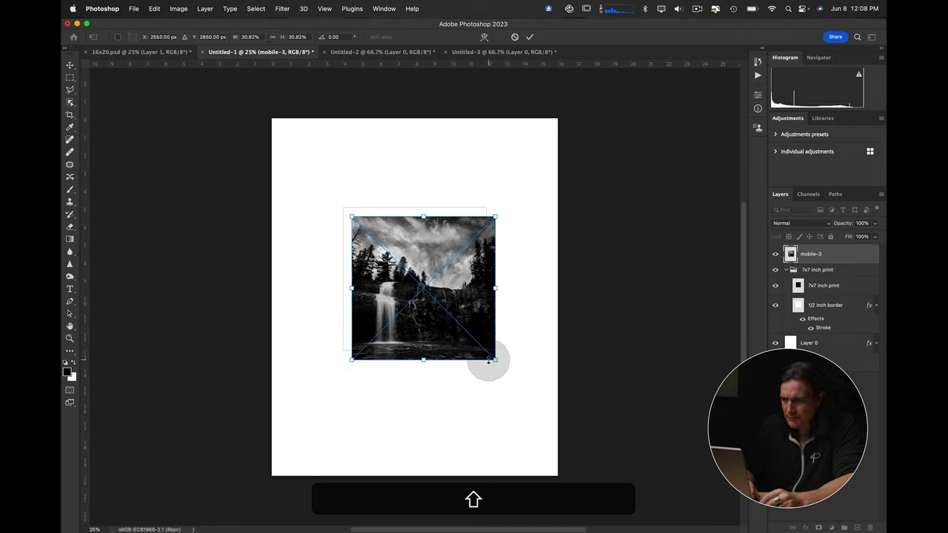
{"action": "left_click_drag", "start_coordinate": [496, 360], "coordinate": [476, 345]}
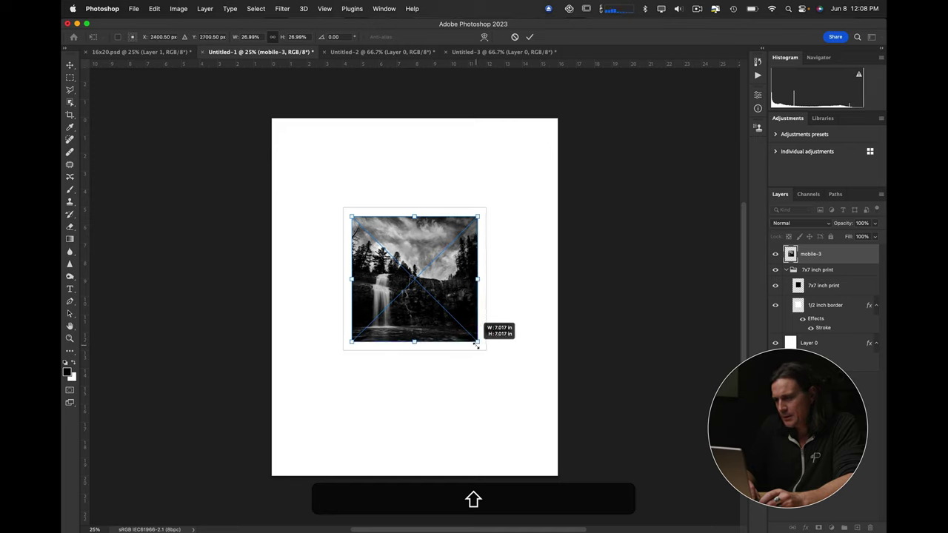
{"action": "key", "text": "Return"}
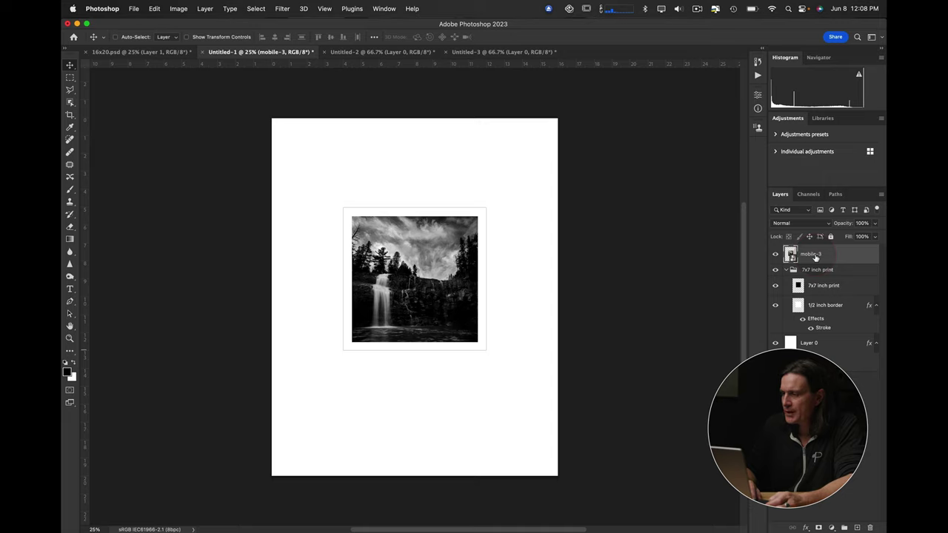
Move the "mobile-3" layer into the "7x7 inch print" group above the "7x7 inch print" layer and rasterize it.
{"action": "left_click_drag", "start_coordinate": [815, 256], "coordinate": [815, 278]}
{"action": "key", "text": "ctrl"}
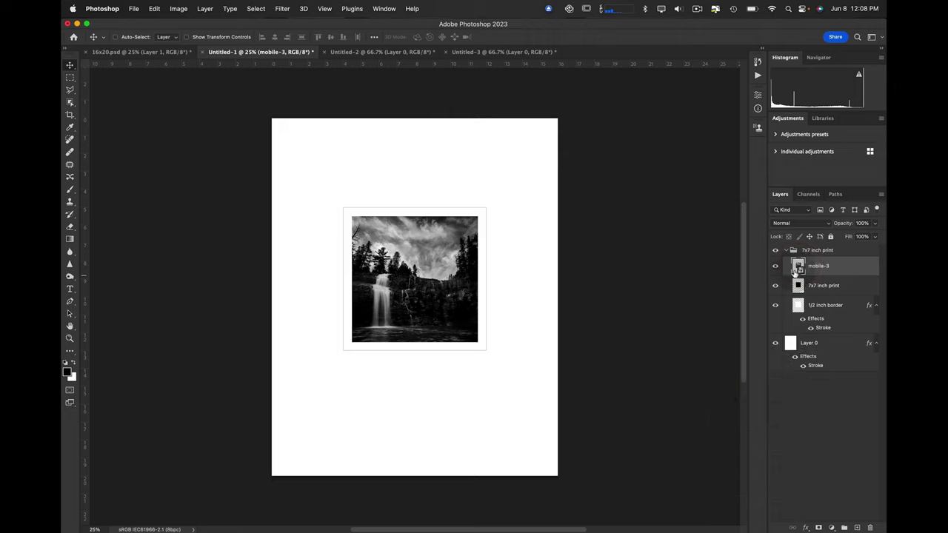
{"action": "left_click", "coordinate": [838, 271], "text": "ctrl"}
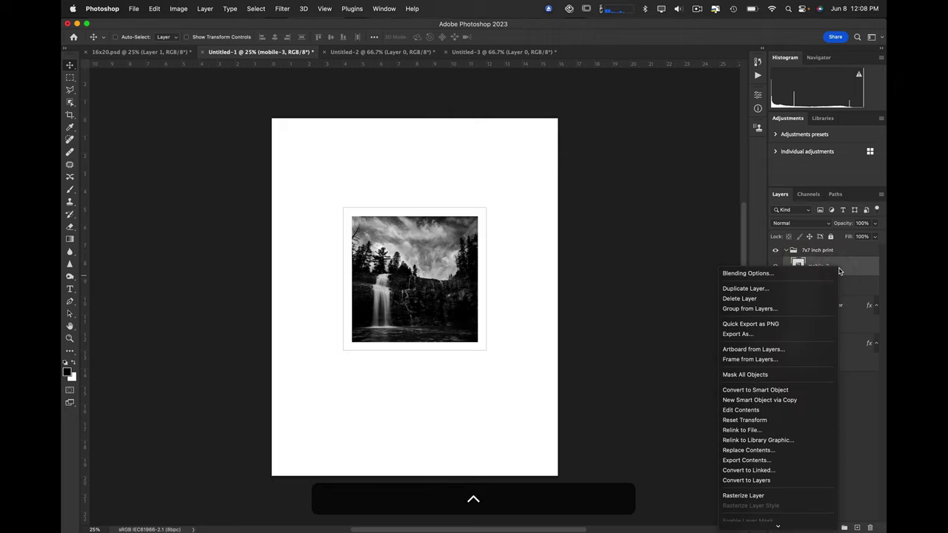
{"action": "left_click", "coordinate": [766, 495]}
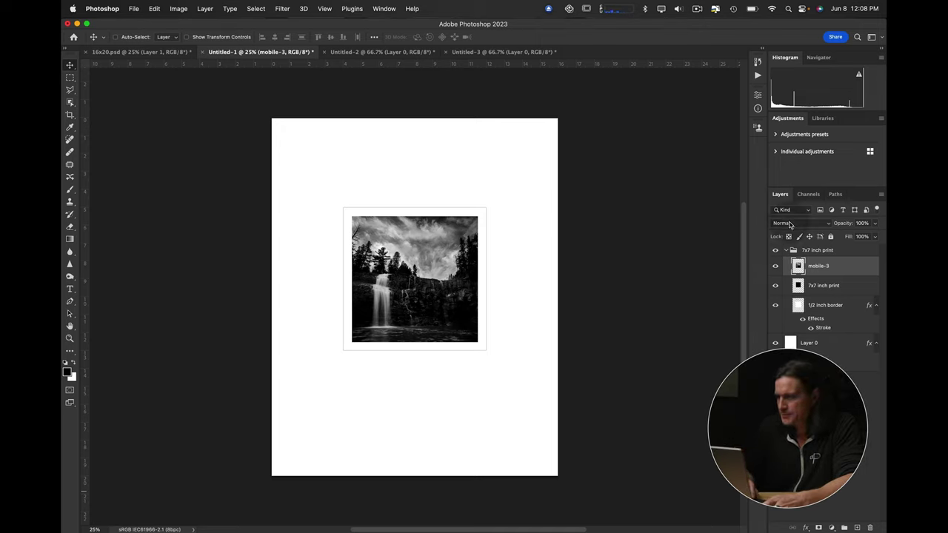
Clip the "mobile-3" layer to the "7x7 inch print" layer, testing the mask by shifting the photo slightly and undoing the shift.
{"action": "key", "text": "alt"}
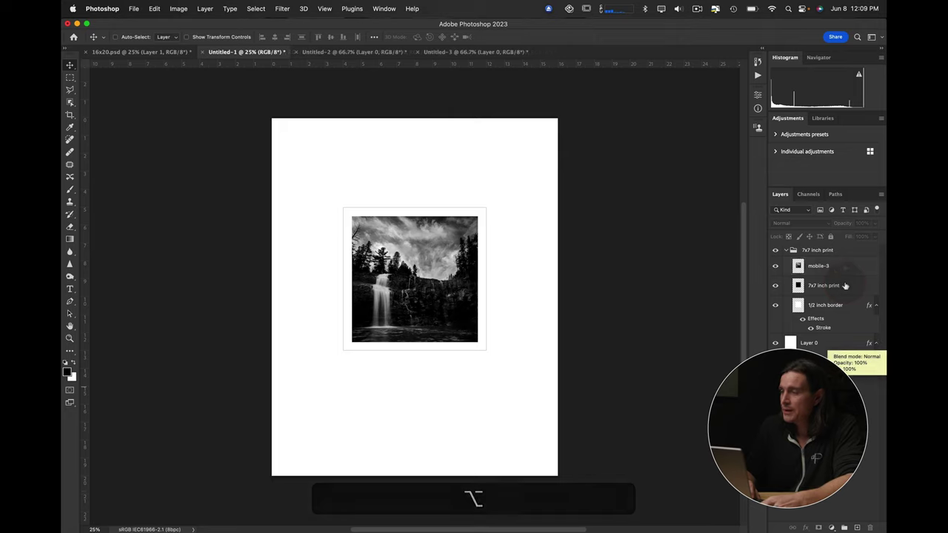
{"action": "key", "text": "alt"}
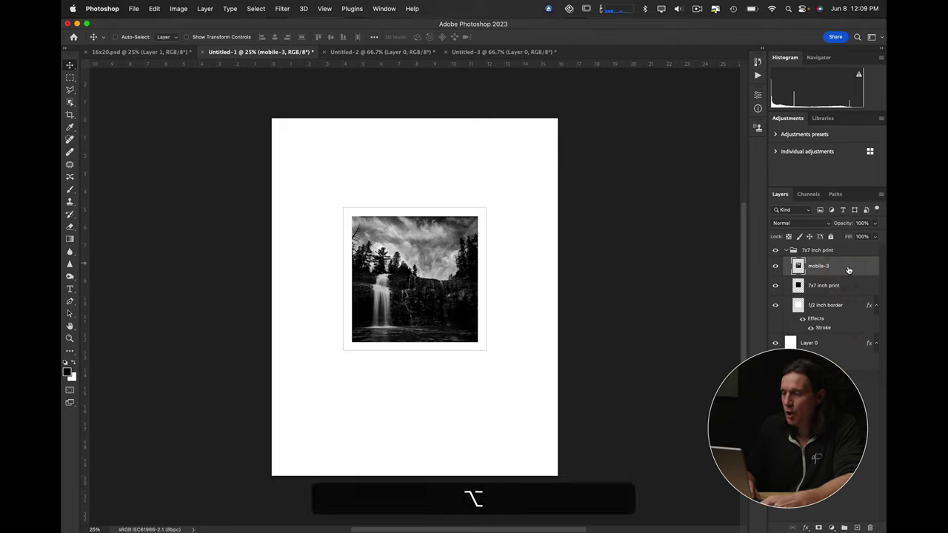
{"action": "key", "text": "alt"}
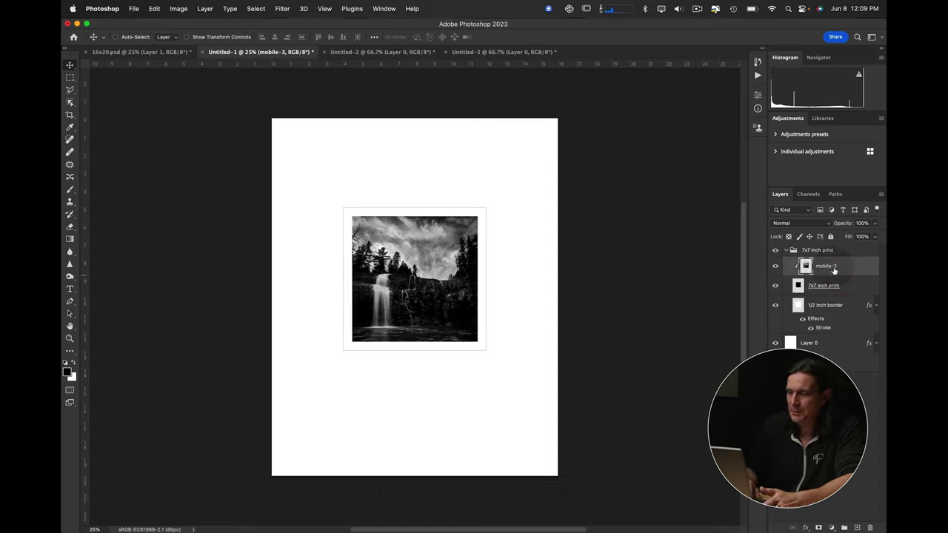
{"action": "left_click", "coordinate": [830, 270], "text": "alt"}
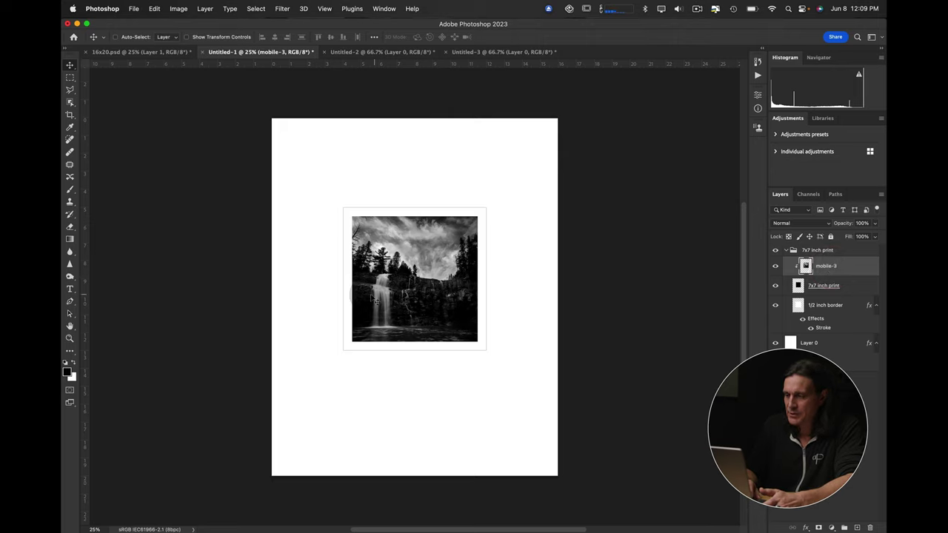
{"action": "mouse_move", "coordinate": [409, 247]}
{"action": "left_mouse_down"}
{"action": "mouse_move", "coordinate": [369, 235]}
{"action": "mouse_move", "coordinate": [381, 265]}
{"action": "mouse_move", "coordinate": [445, 241]}
{"action": "mouse_move", "coordinate": [382, 200]}
{"action": "mouse_move", "coordinate": [445, 266]}
{"action": "mouse_move", "coordinate": [409, 218]}
{"action": "mouse_move", "coordinate": [395, 259]}
{"action": "mouse_move", "coordinate": [419, 247]}
{"action": "mouse_move", "coordinate": [413, 242]}
{"action": "left_mouse_up"}
{"action": "key", "text": "super+z"}
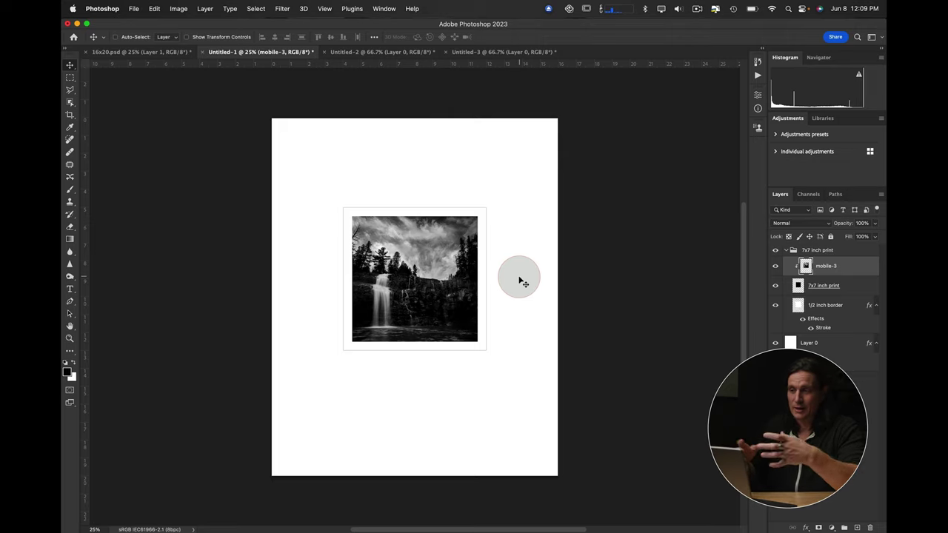
Collapse the "7x7 inch print" layer group.
{"action": "left_click", "coordinate": [784, 251]}
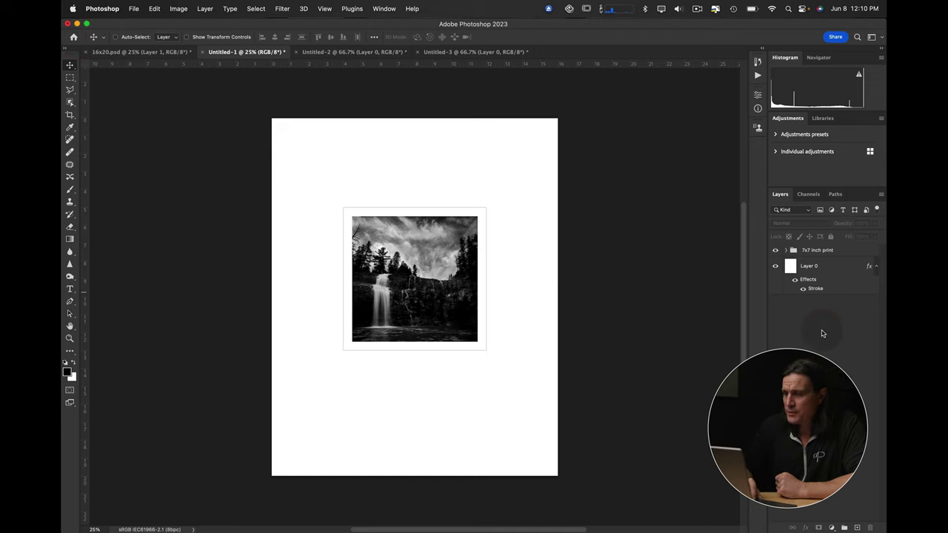
{"action": "left_click", "coordinate": [134, 9]}
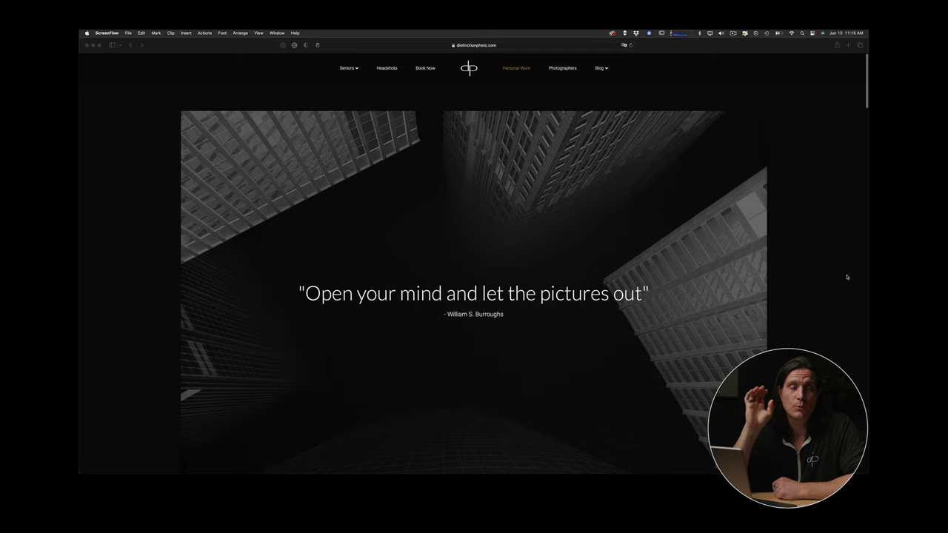
Browse the Fine Art Black & White Prints gallery on distinctionphoto.com and open the "Pelican On The Fox" print page.
{"action": "scroll", "coordinate": [846, 276], "scroll_direction": "down", "scroll_amount": 5}
{"action": "scroll", "coordinate": [846, 277], "scroll_direction": "down", "scroll_amount": 10}
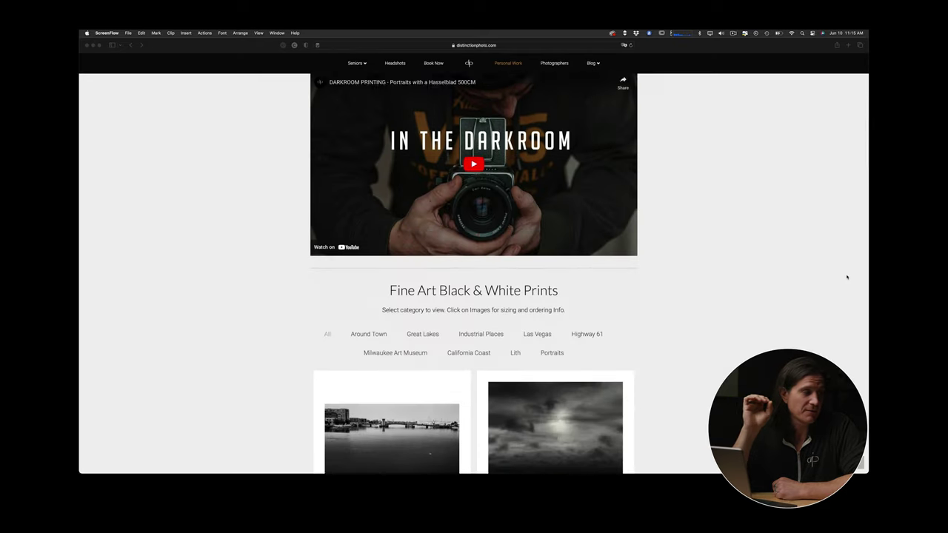
{"action": "scroll", "coordinate": [846, 275], "scroll_direction": "down", "scroll_amount": 1}
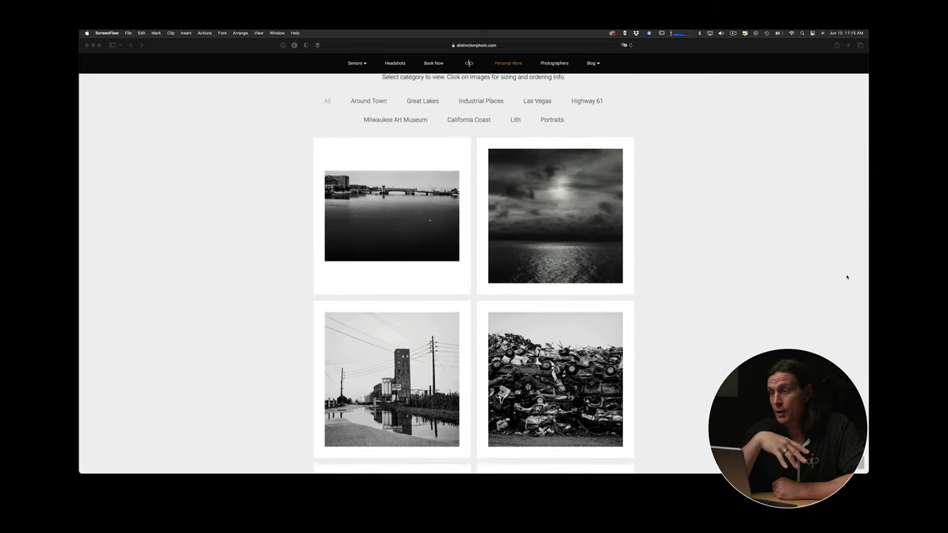
{"action": "left_click", "coordinate": [401, 225]}
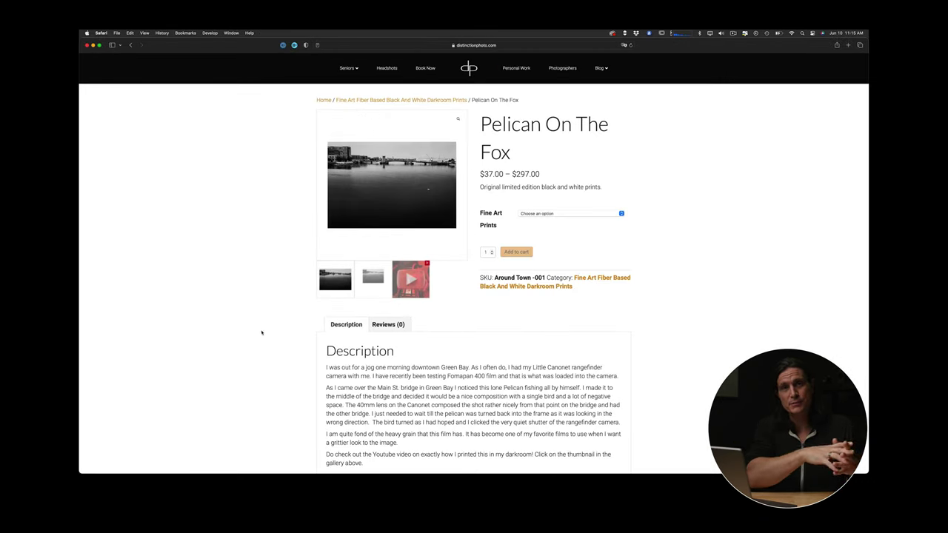
Save a JPEG copy of the layout as falls.jpg on the Desktop, with Maximum quality 10 and Baseline ("Standard") format.
{"action": "left_click", "coordinate": [418, 293]}
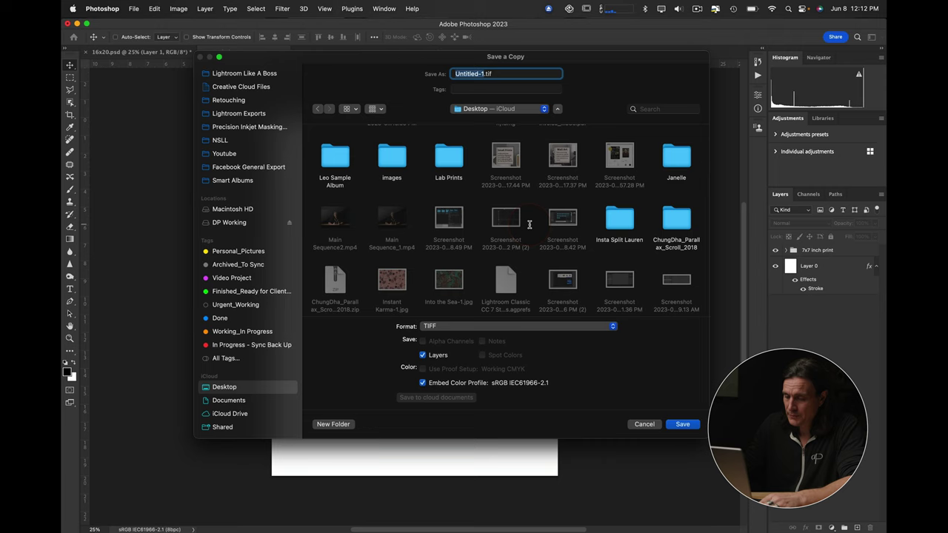
{"action": "type", "text": "falls.tif"}
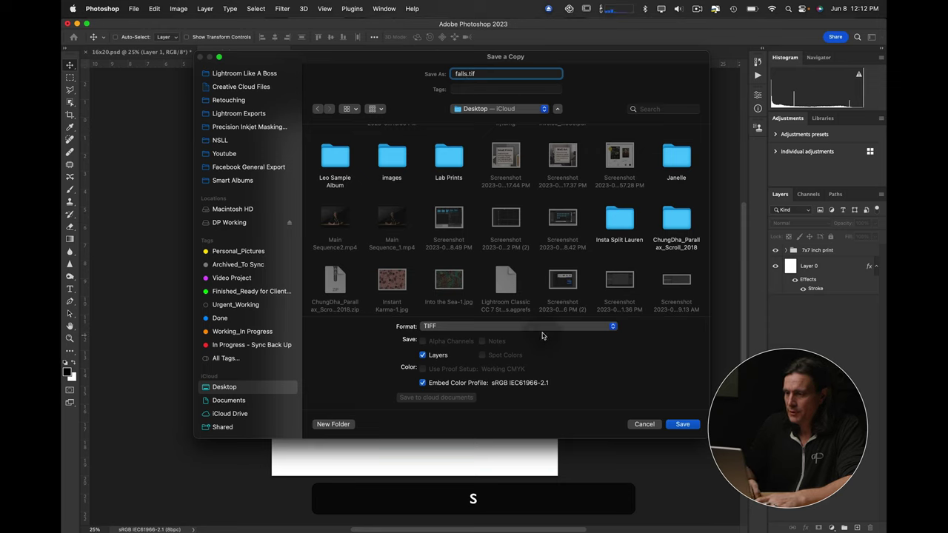
{"action": "left_click", "coordinate": [541, 326]}
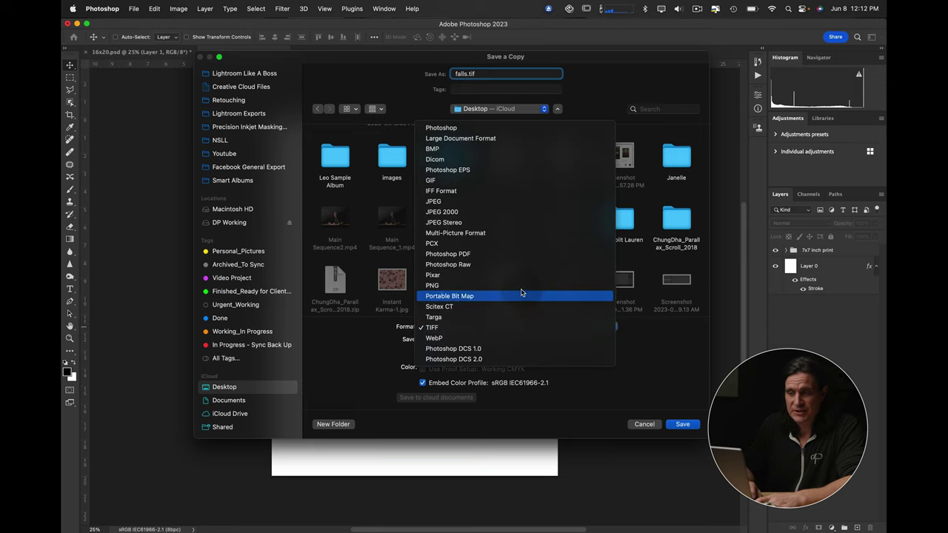
{"action": "left_click", "coordinate": [494, 202]}
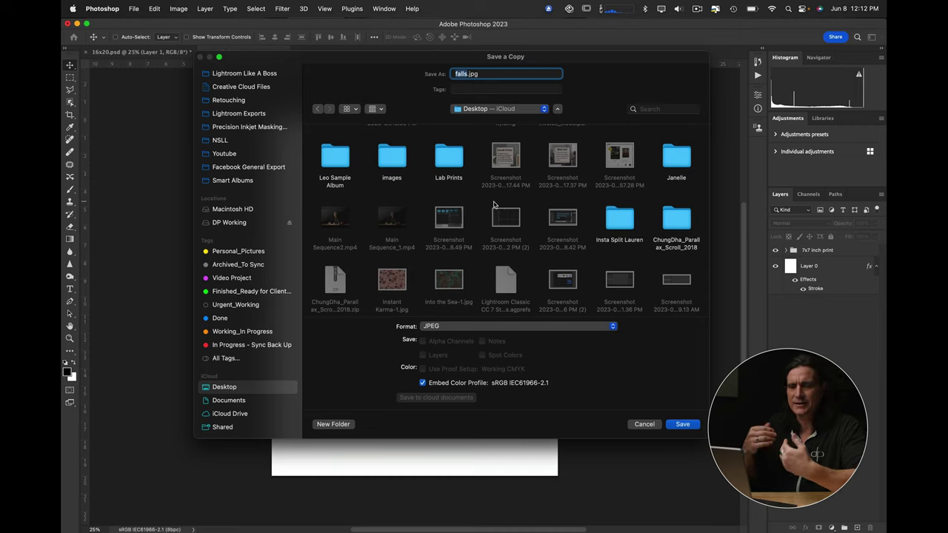
{"action": "left_click", "coordinate": [683, 425]}
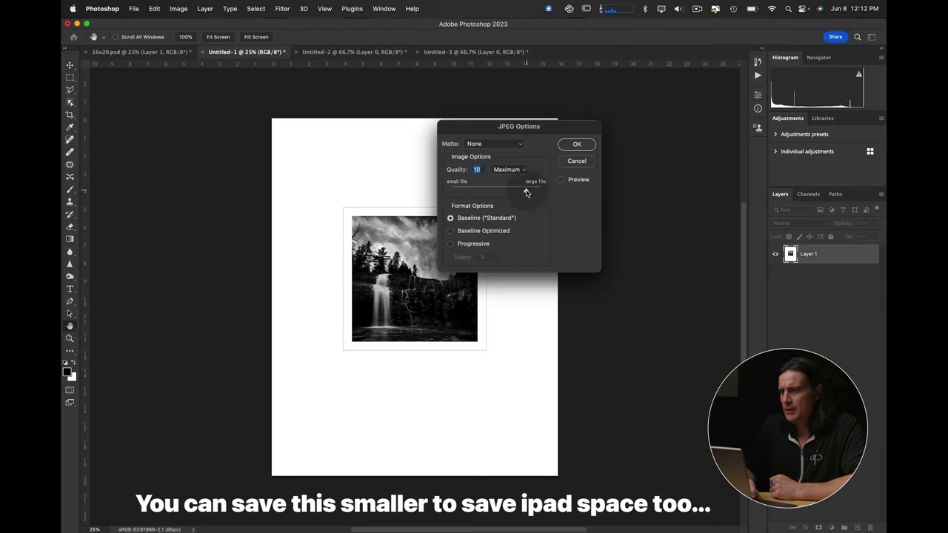
{"action": "left_click", "coordinate": [576, 143]}
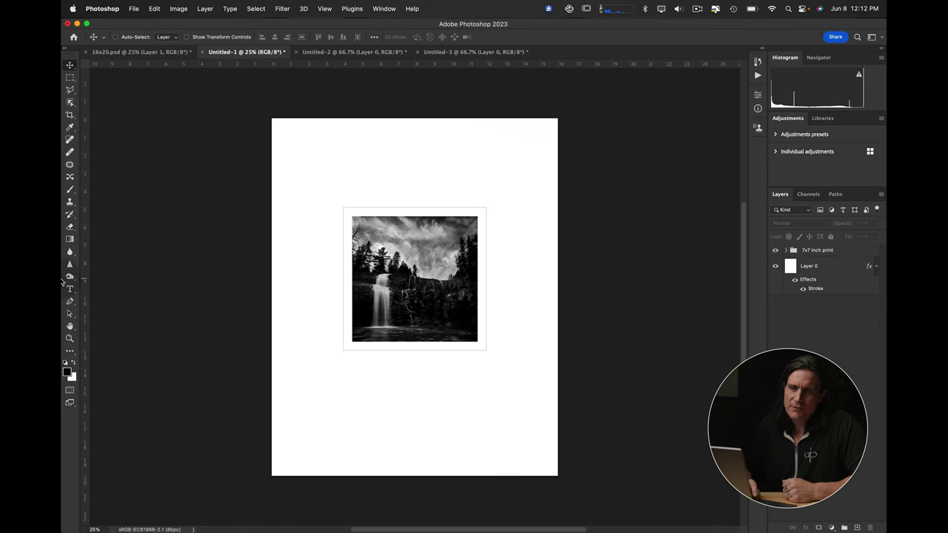
Switch to Finder and open the iCloud Desktop folder to view the exported falls.jpg.
{"action": "left_click", "coordinate": [78, 30]}
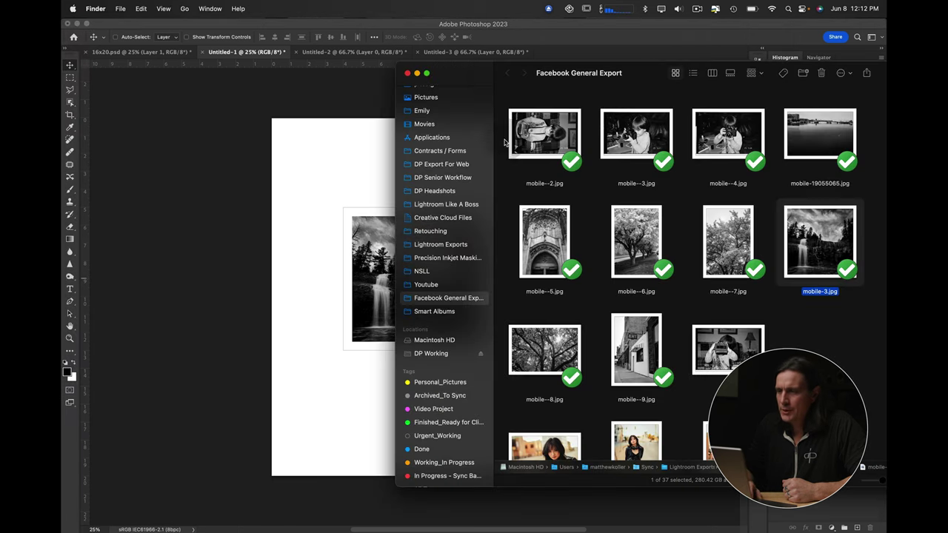
{"action": "left_click_drag", "start_coordinate": [479, 74], "coordinate": [283, 70]}
{"action": "scroll", "coordinate": [265, 341], "scroll_direction": "down", "scroll_amount": 5}
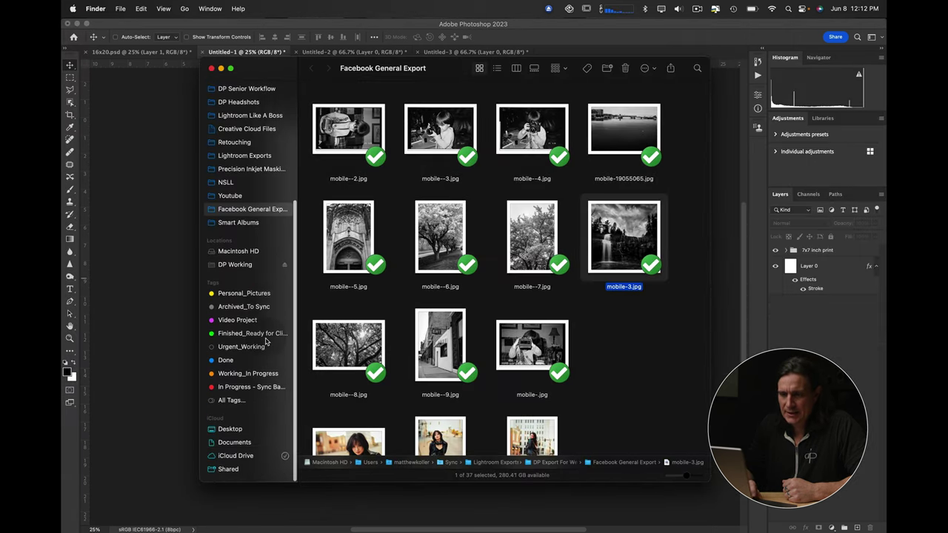
{"action": "left_click", "coordinate": [235, 432]}
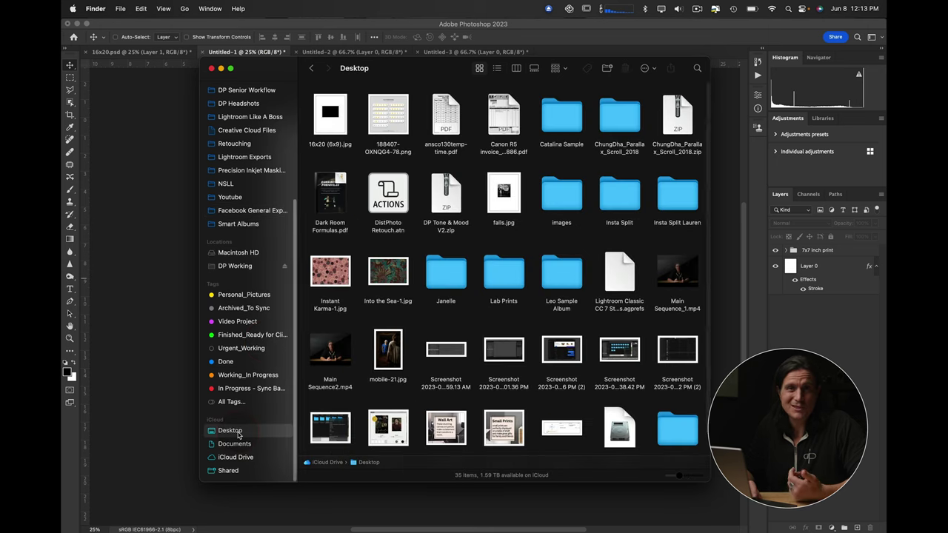
Look through the Desktop folder and open the sharing options for falls.jpg.
{"action": "scroll", "coordinate": [565, 352], "scroll_direction": "down", "scroll_amount": 2}
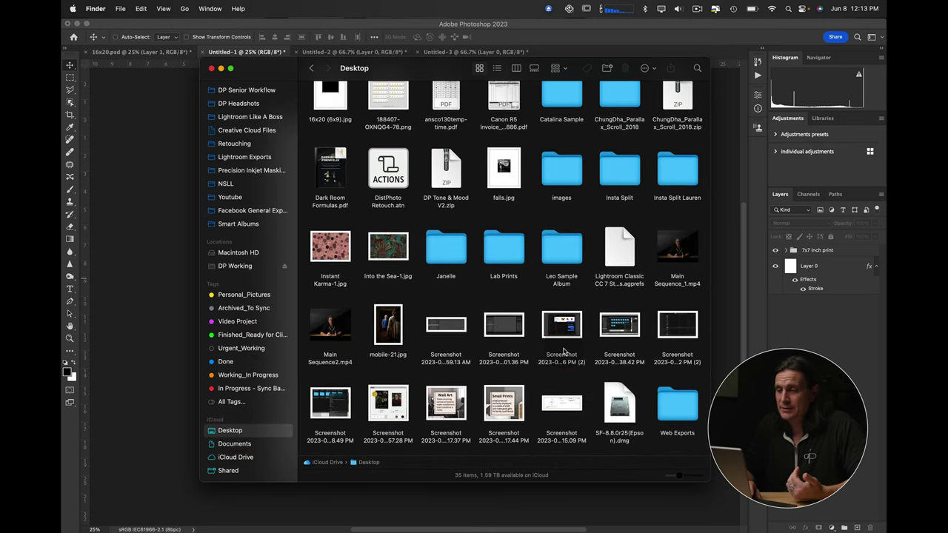
{"action": "scroll", "coordinate": [563, 352], "scroll_direction": "up", "scroll_amount": 2}
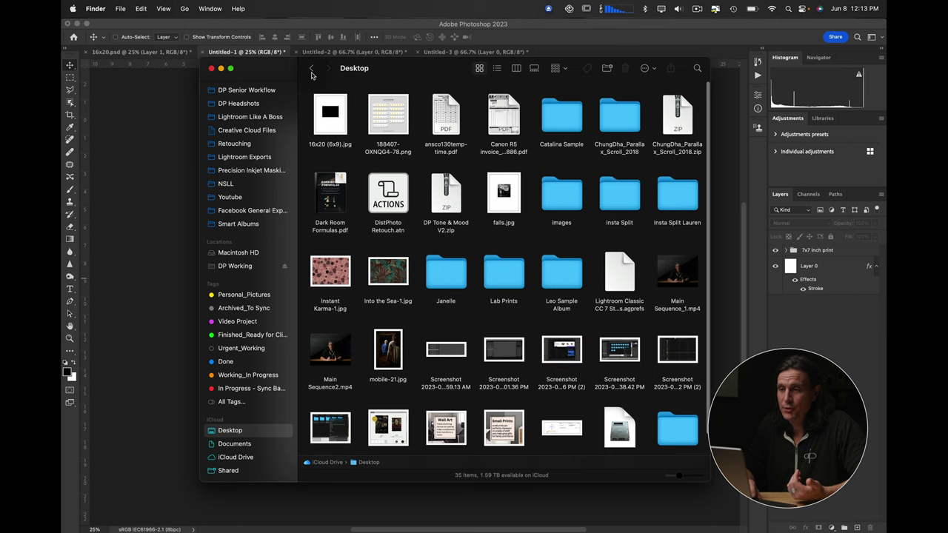
{"action": "right_click", "coordinate": [508, 201]}
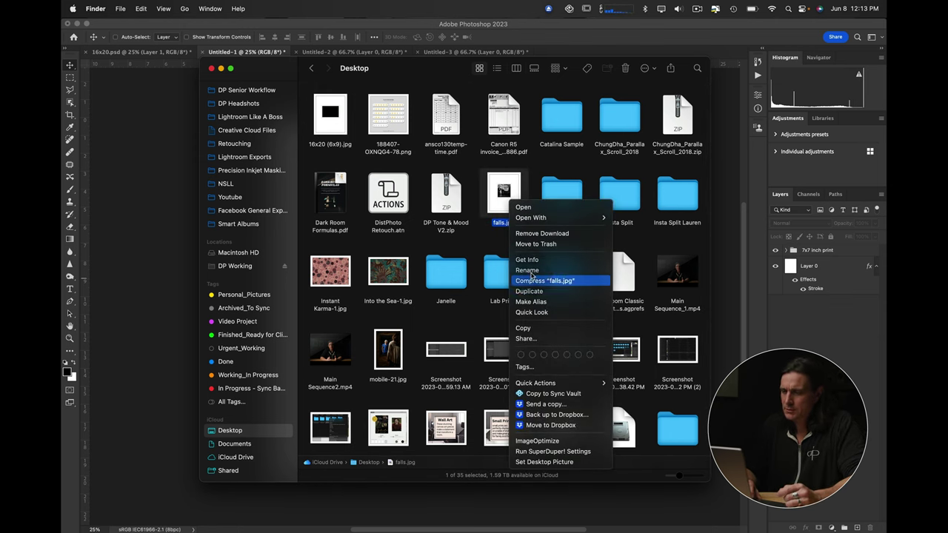
{"action": "left_click", "coordinate": [527, 339]}
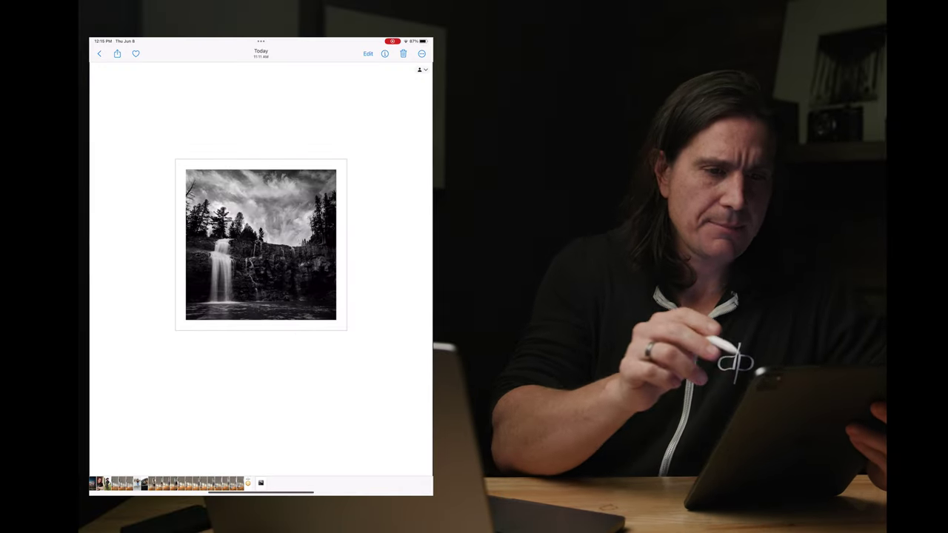
Copy the waterfall layout from the iPad photo library and paste it onto the blank page of the Framing notebook.
{"action": "left_click", "coordinate": [117, 54]}
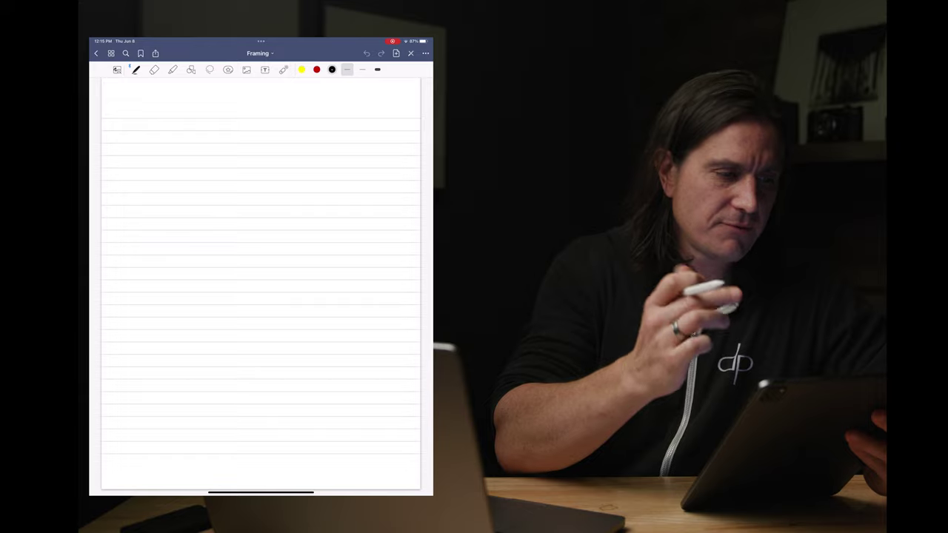
{"action": "left_click", "coordinate": [257, 119]}
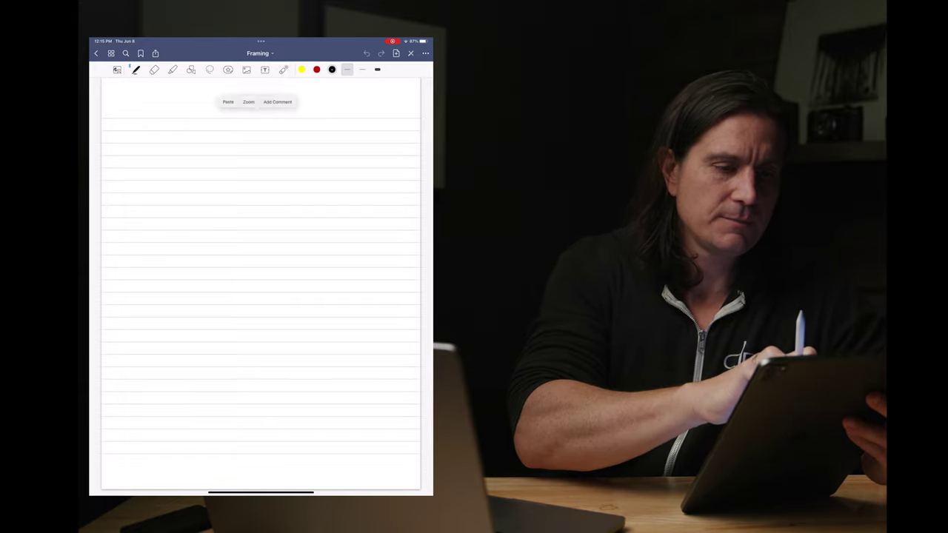
{"action": "left_click", "coordinate": [223, 100]}
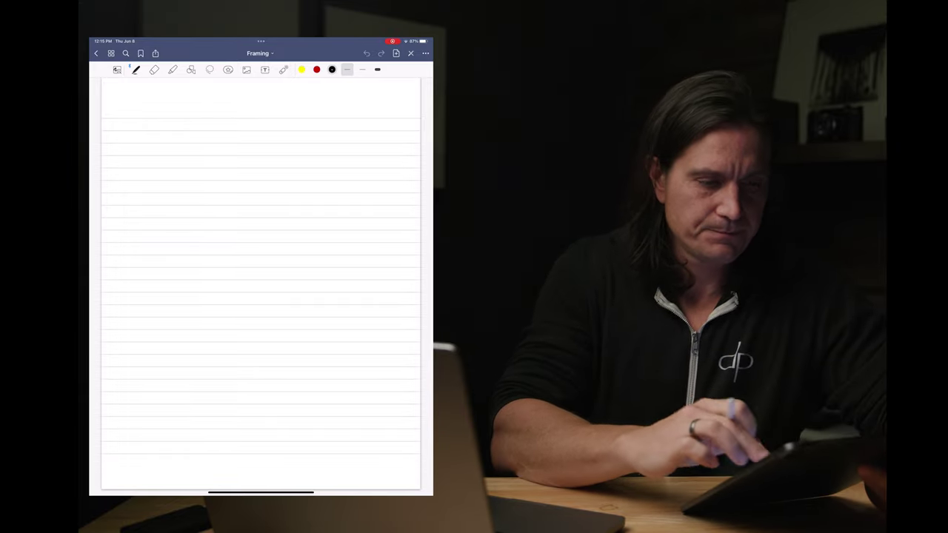
{"action": "left_click_drag", "start_coordinate": [260, 244], "coordinate": [262, 251]}
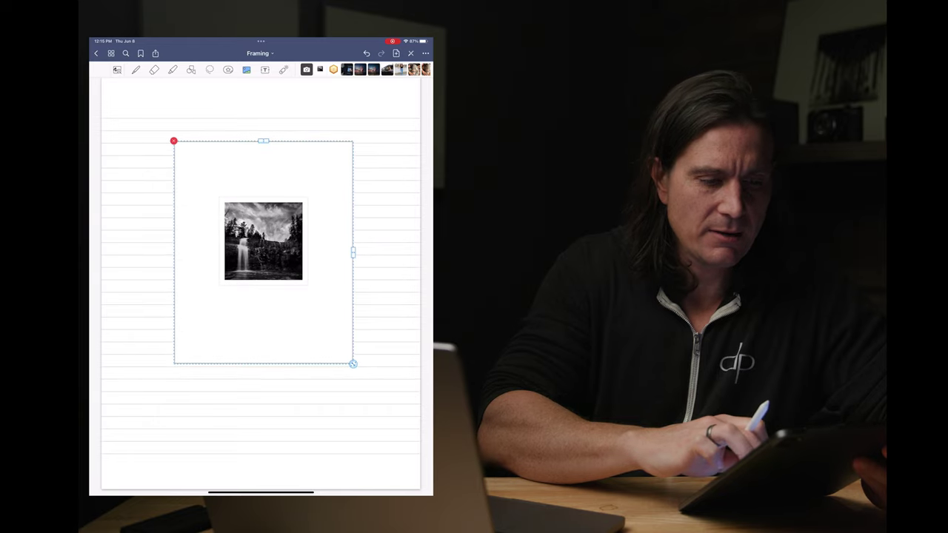
{"action": "left_click", "coordinate": [259, 421]}
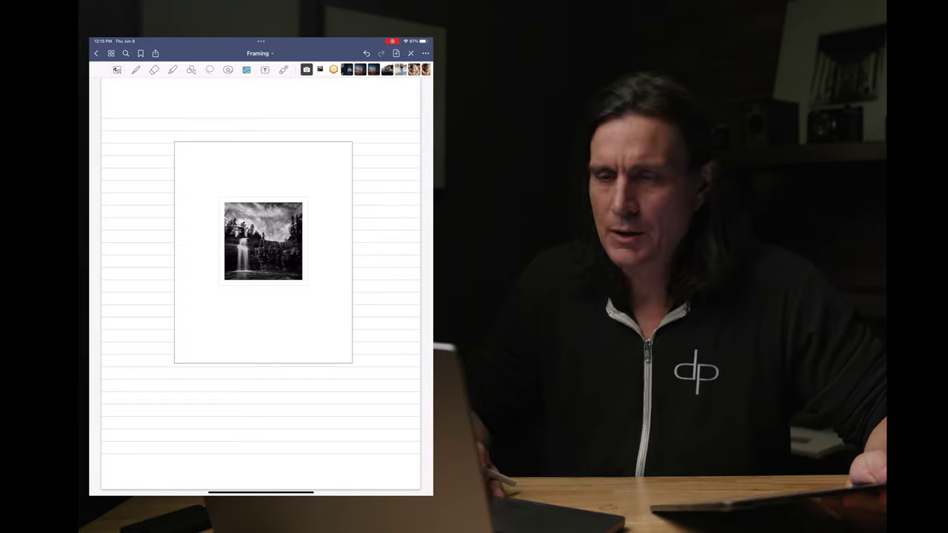
Handwrite the 16 x 20 minus 8 x 8 border calculation under the image and mark margins 5 above, 7 below and 4 on each side.
{"action": "left_click", "coordinate": [135, 70]}
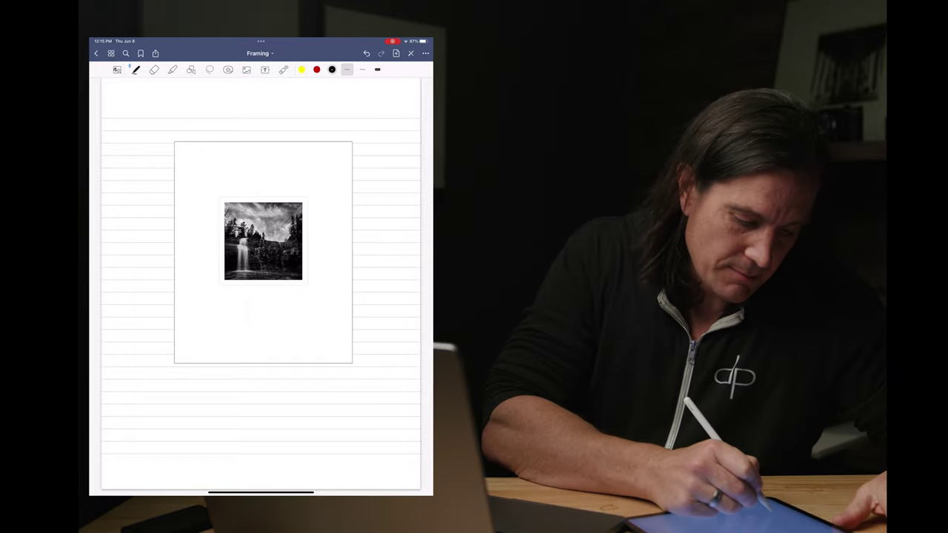
{"action": "mouse_move", "coordinate": [148, 393]}
{"action": "left_mouse_down"}
{"action": "mouse_move", "coordinate": [146, 402]}
{"action": "mouse_move", "coordinate": [157, 399]}
{"action": "left_mouse_up"}
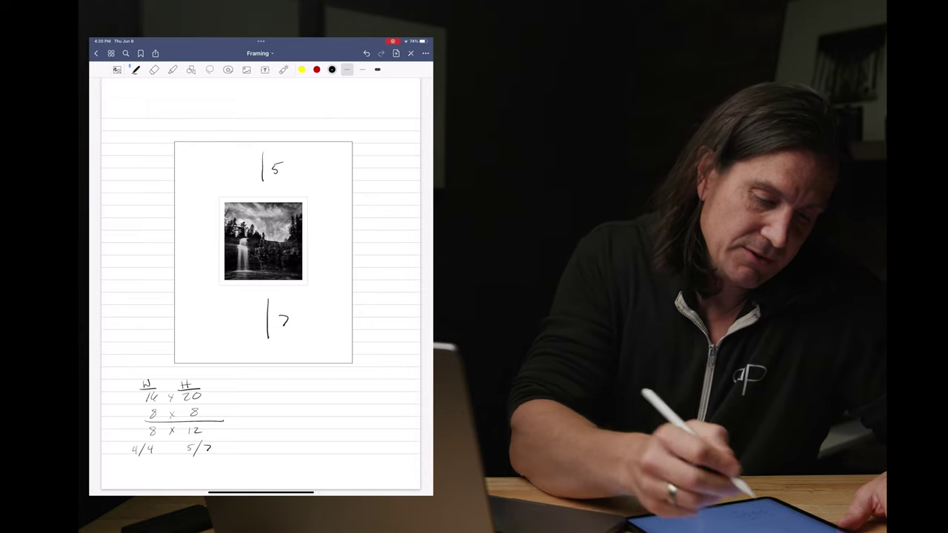
{"action": "left_click_drag", "start_coordinate": [328, 247], "coordinate": [333, 254]}
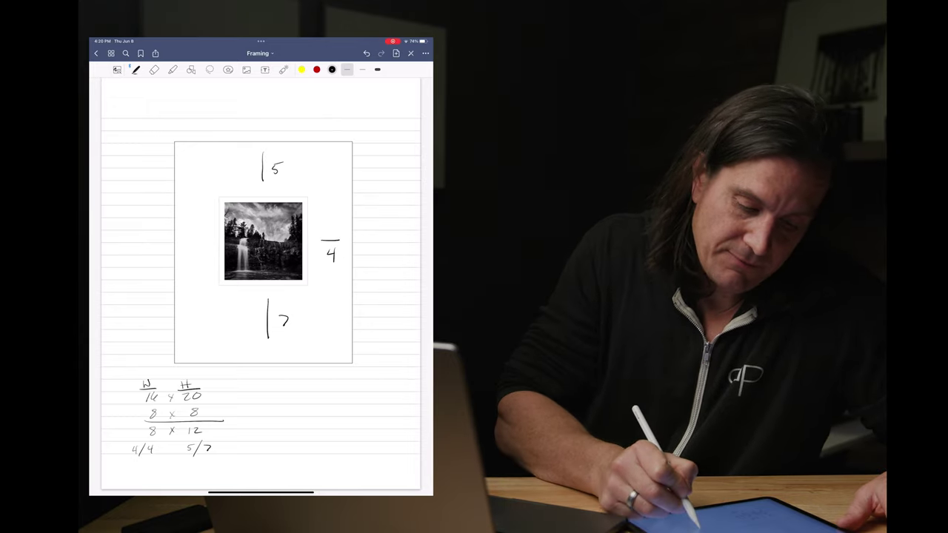
{"action": "mouse_move", "coordinate": [188, 246]}
{"action": "left_mouse_down"}
{"action": "mouse_move", "coordinate": [203, 246]}
{"action": "mouse_move", "coordinate": [200, 263]}
{"action": "left_mouse_up"}
{"action": "left_click_drag", "start_coordinate": [197, 257], "coordinate": [197, 268]}
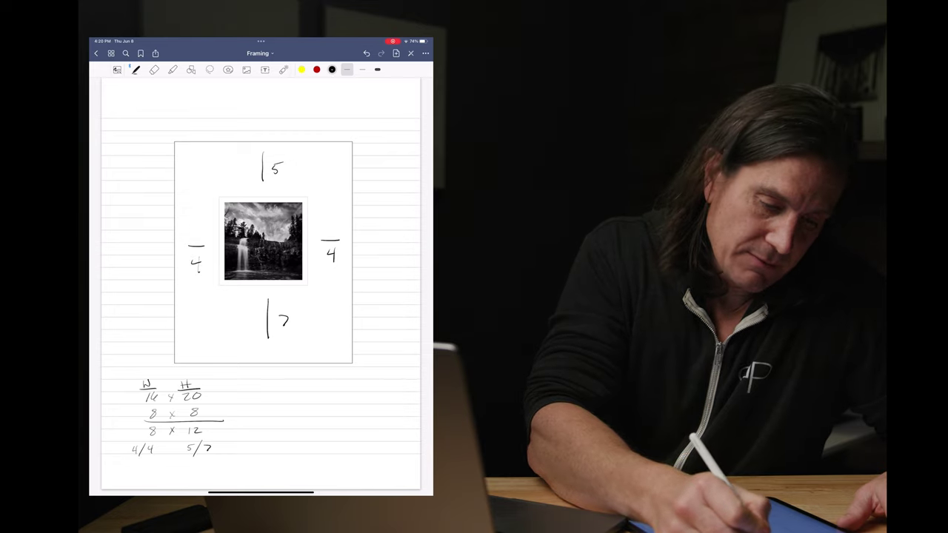